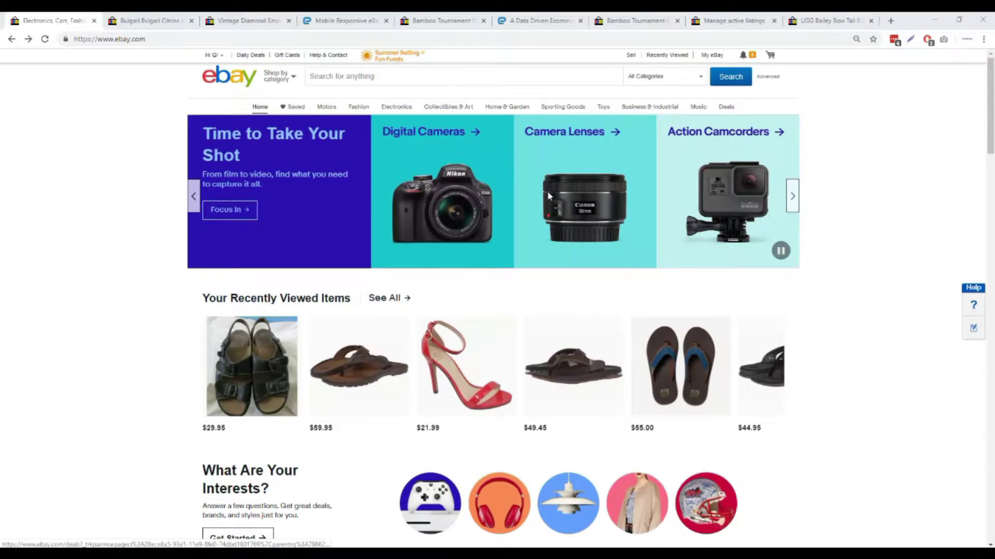
# Scroll through the Vintage Diamond Emerald ring listing's styled description, then move on to the Bamboo Tournament 06M heels listing
pyautogui.hotkey('ctrl', 'Tab')
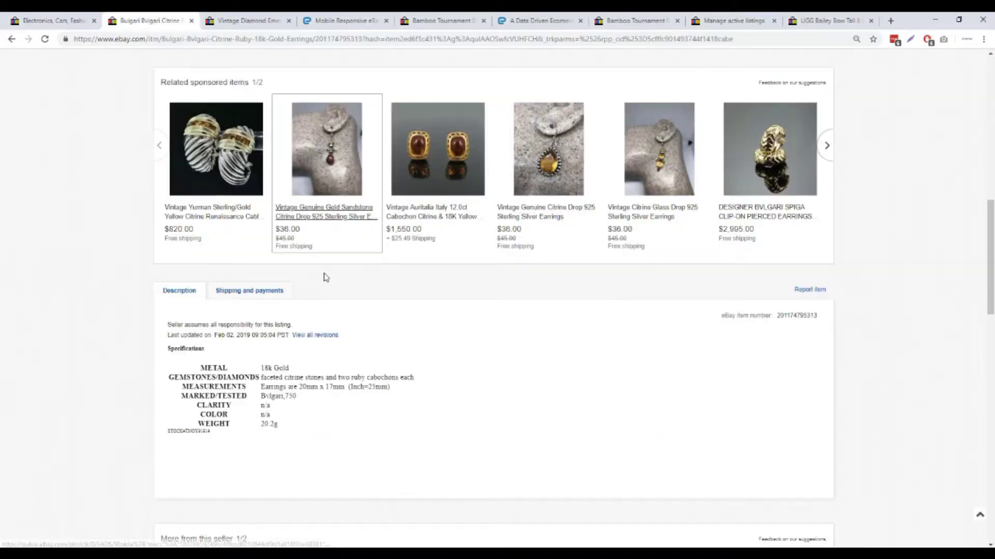
pyautogui.scroll(-3, 224, 259)
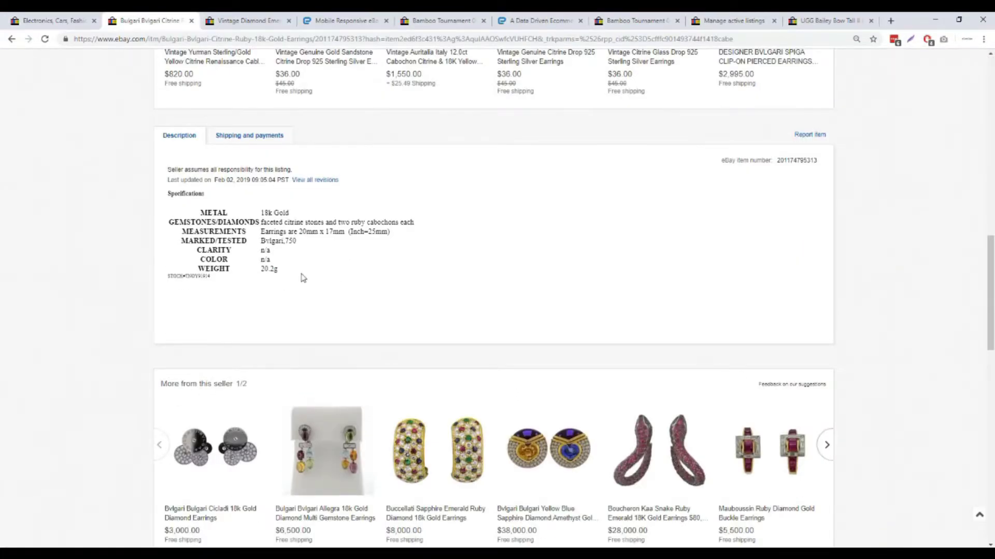
pyautogui.click(238, 22)
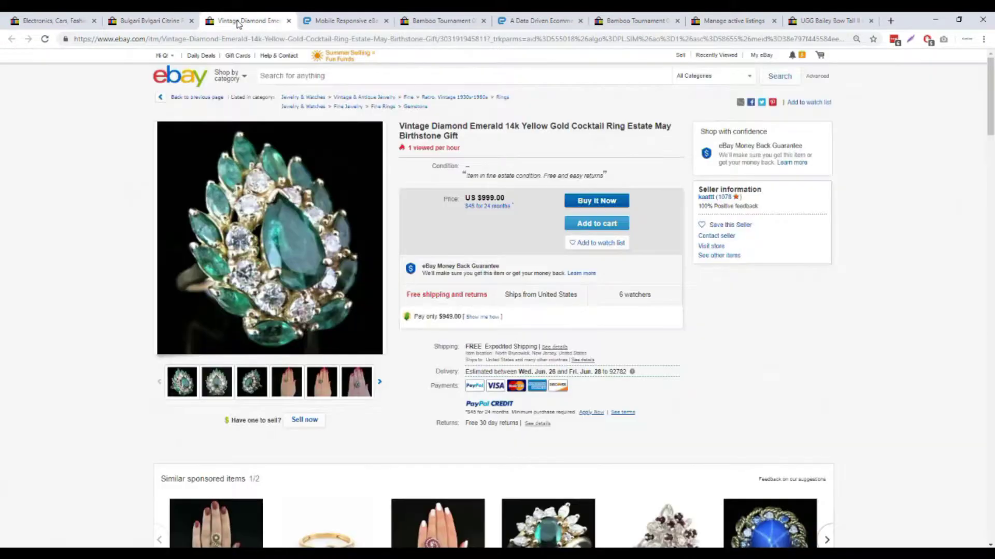
pyautogui.scroll(-3, 544, 249)
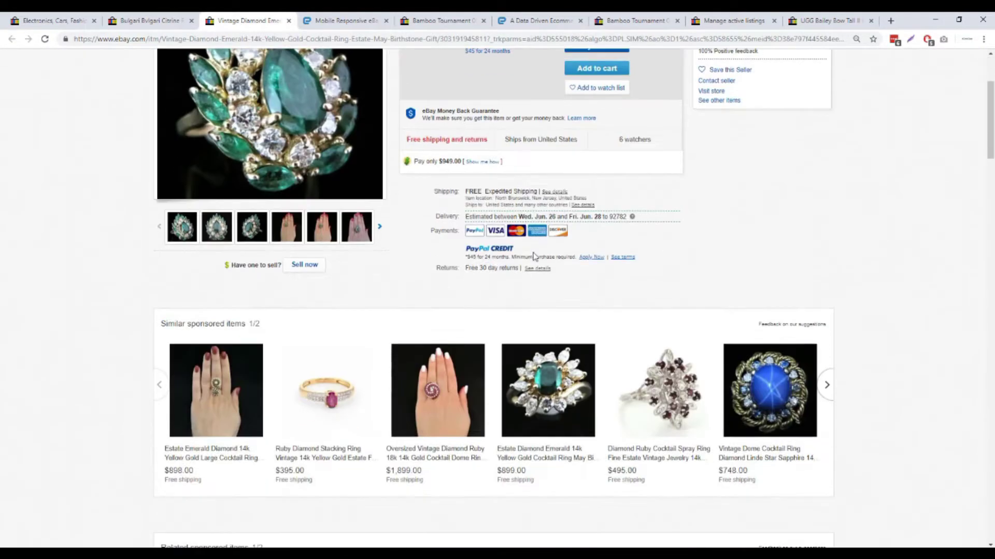
pyautogui.scroll(-15, 534, 254)
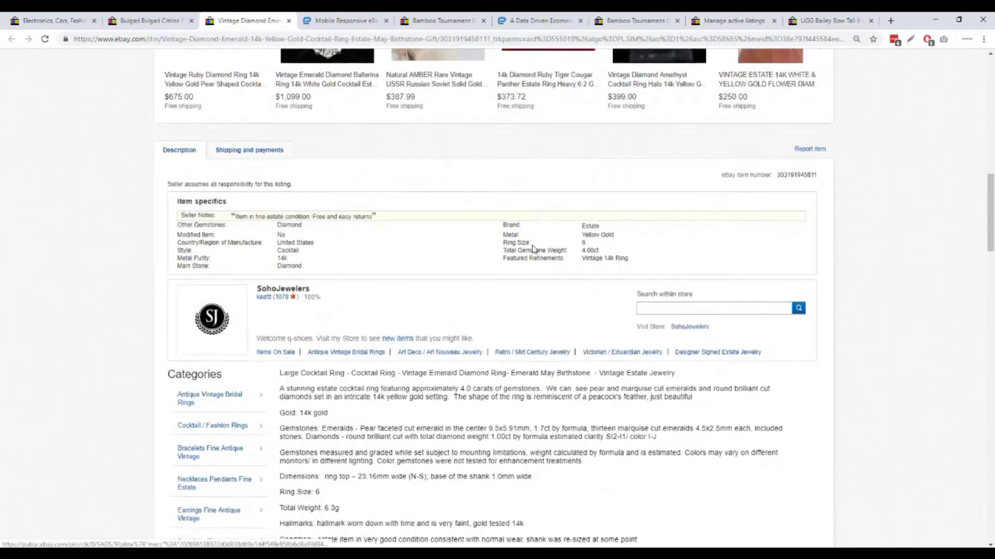
pyautogui.scroll(-2, 316, 213)
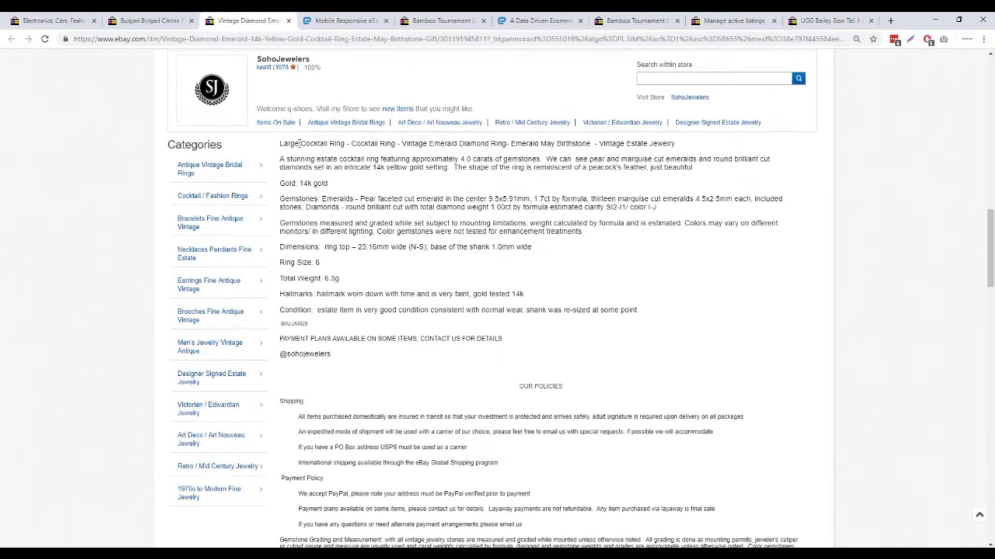
pyautogui.scroll(-3, 407, 311)
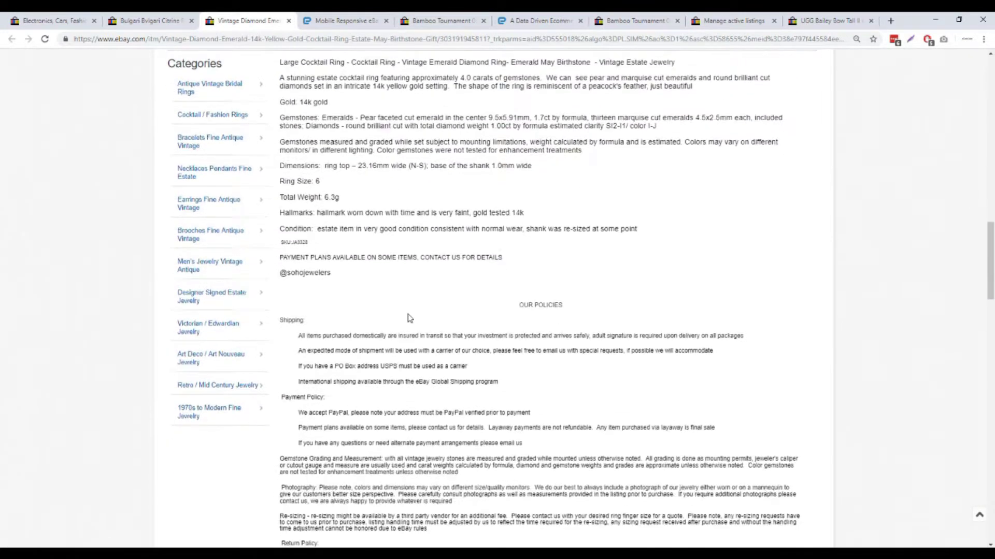
pyautogui.scroll(-3, 408, 311)
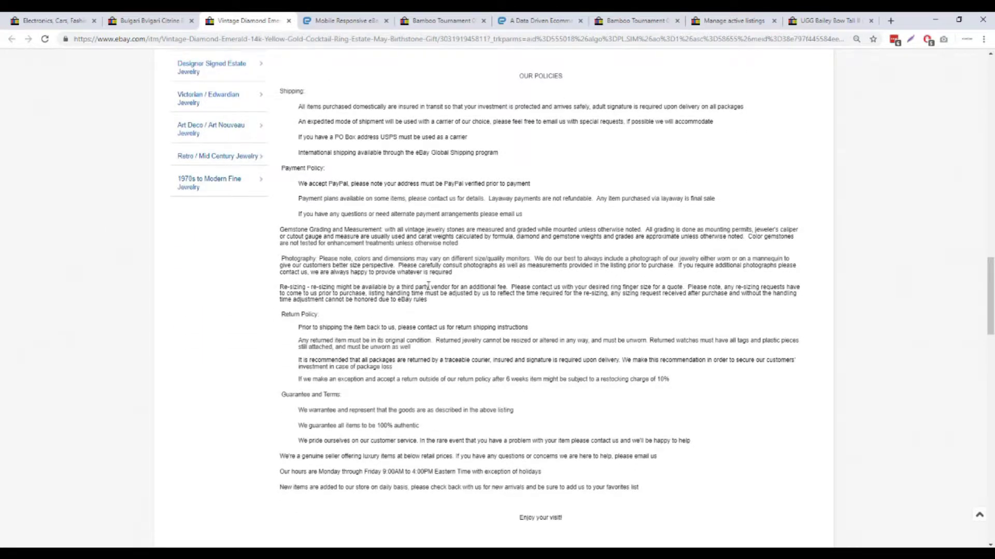
pyautogui.hotkey('ctrl', 'Tab')
pyautogui.hotkey('ctrl', 'Tab')
# Scroll the Bamboo Tournament listing down to its item specifics and plain-text description
pyautogui.scroll(-3, 472, 285)
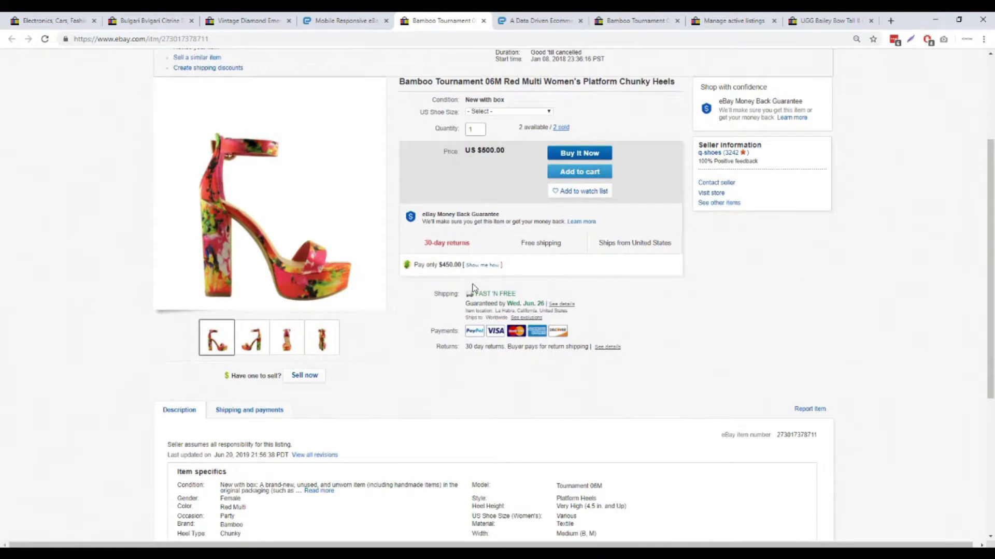
pyautogui.scroll(-3, 472, 286)
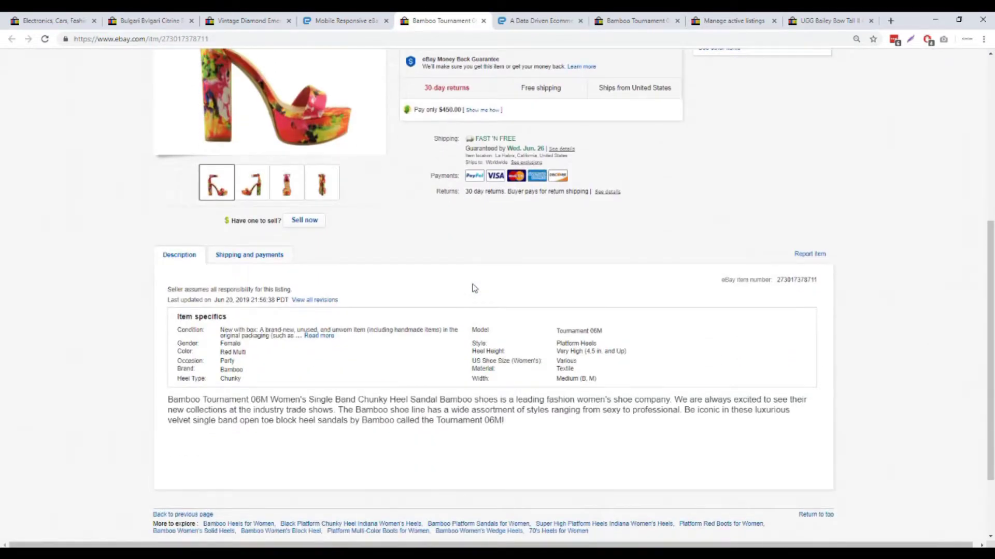
pyautogui.scroll(-1, 473, 287)
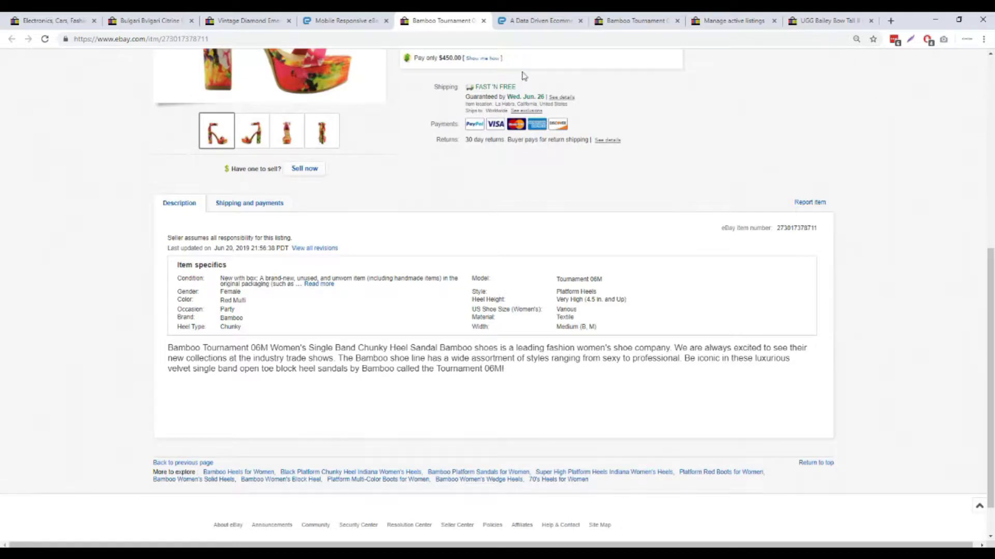
# Switch to the eComClips site and scroll to the Accordion with Gallery template card
pyautogui.click(535, 22)
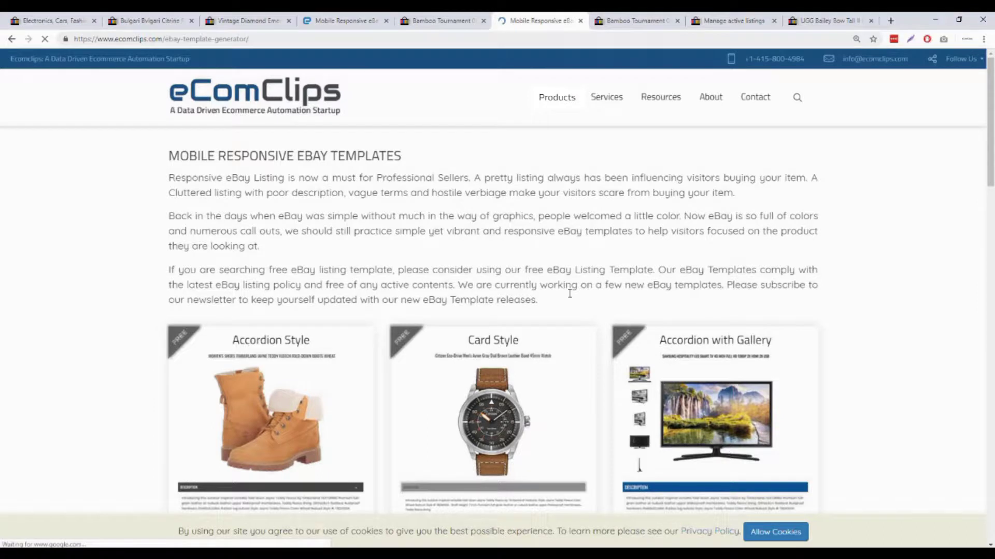
pyautogui.scroll(-5, 570, 294)
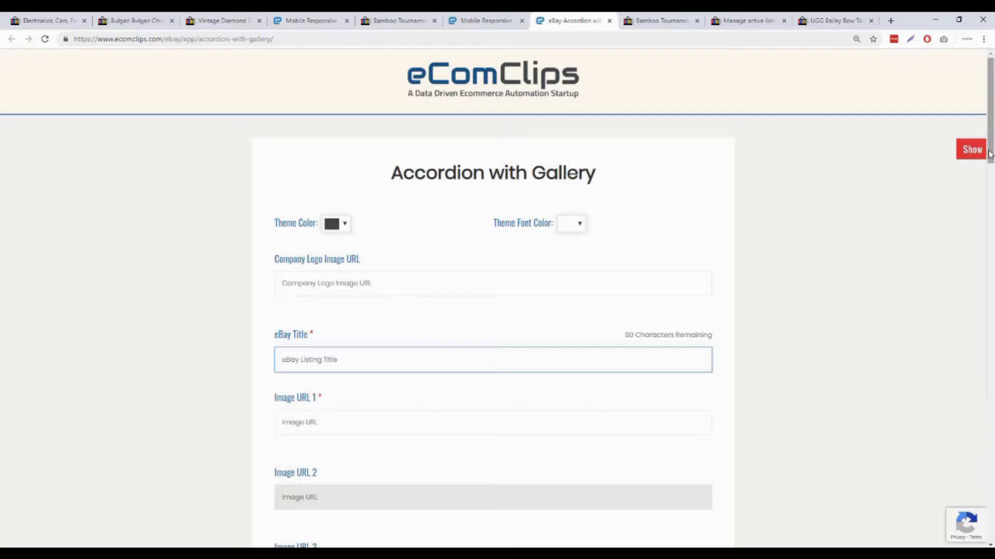
pyautogui.click(965, 150)
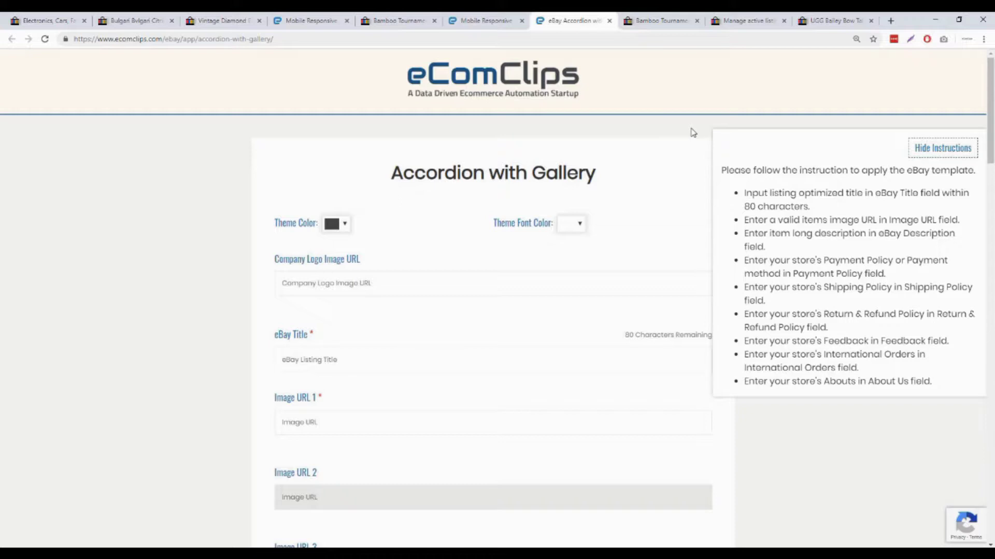
pyautogui.click(929, 149)
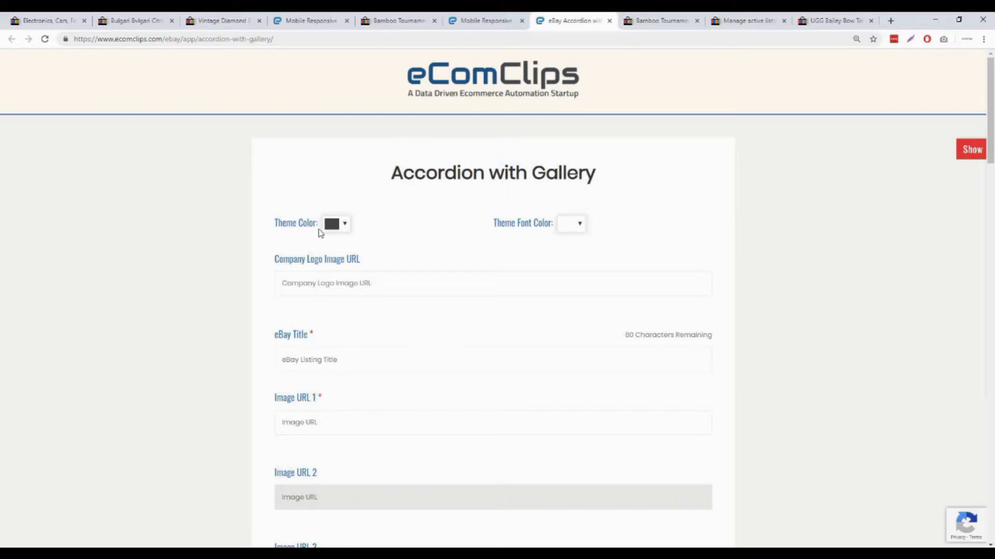
# Set the Accordion with Gallery theme colour to dark blue, comparing it with the sample template
pyautogui.click(321, 23)
pyautogui.scroll(5, 348, 134)
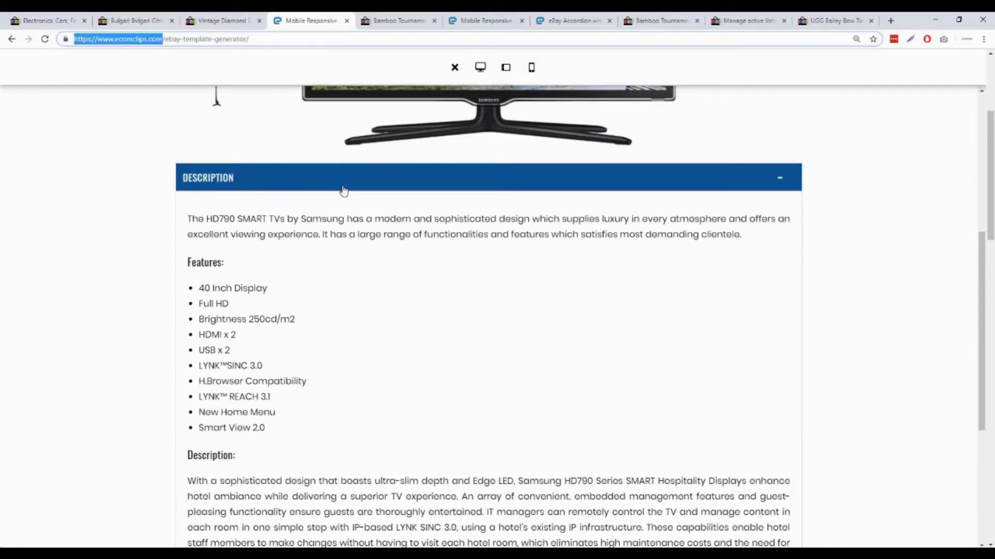
pyautogui.hotkey('ctrl', '7')
pyautogui.click(335, 225)
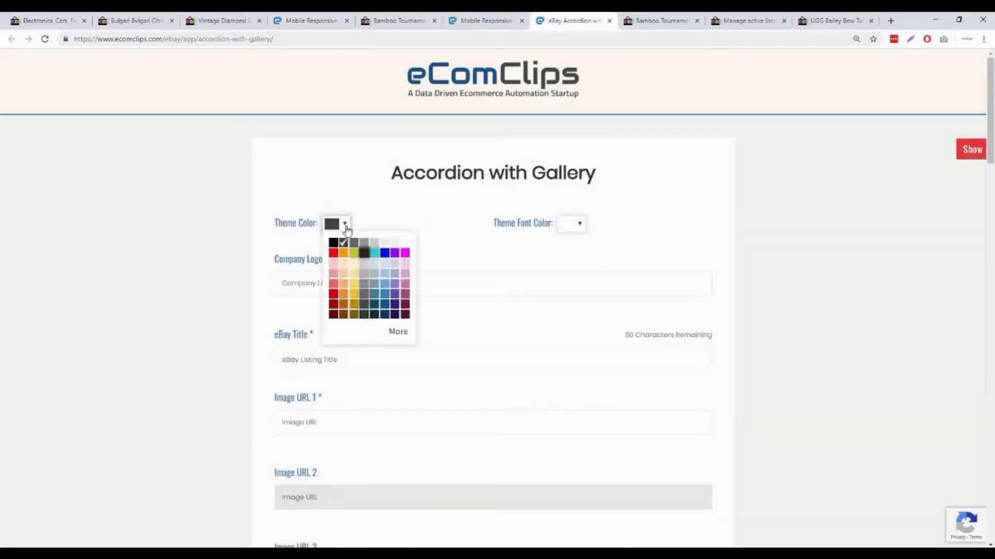
pyautogui.click(384, 306)
pyautogui.press('Escape')
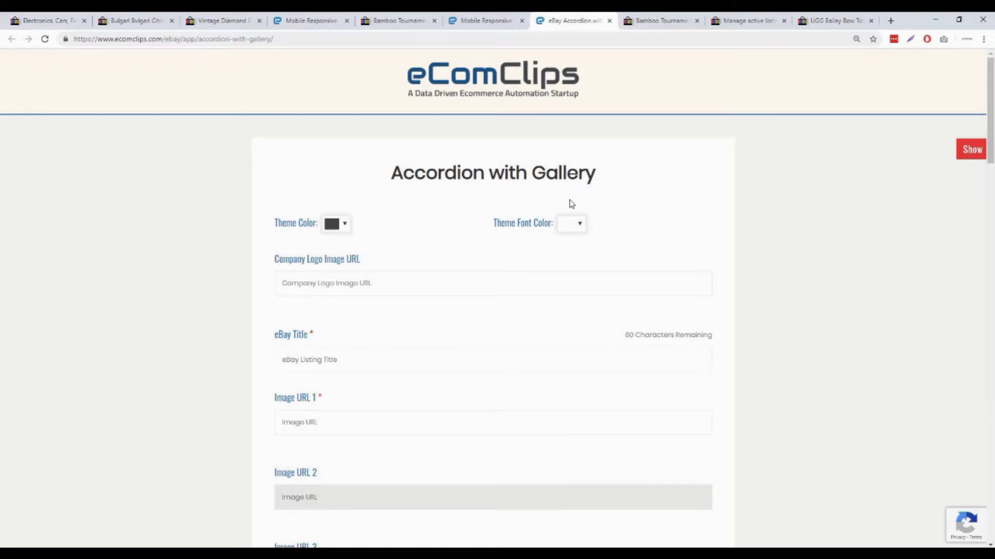
pyautogui.click(318, 25)
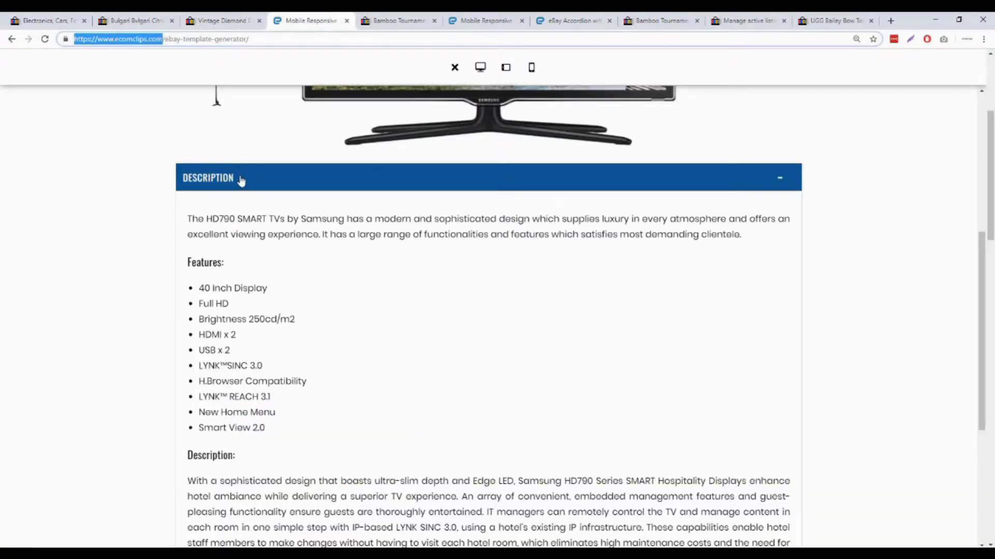
pyautogui.click(556, 19)
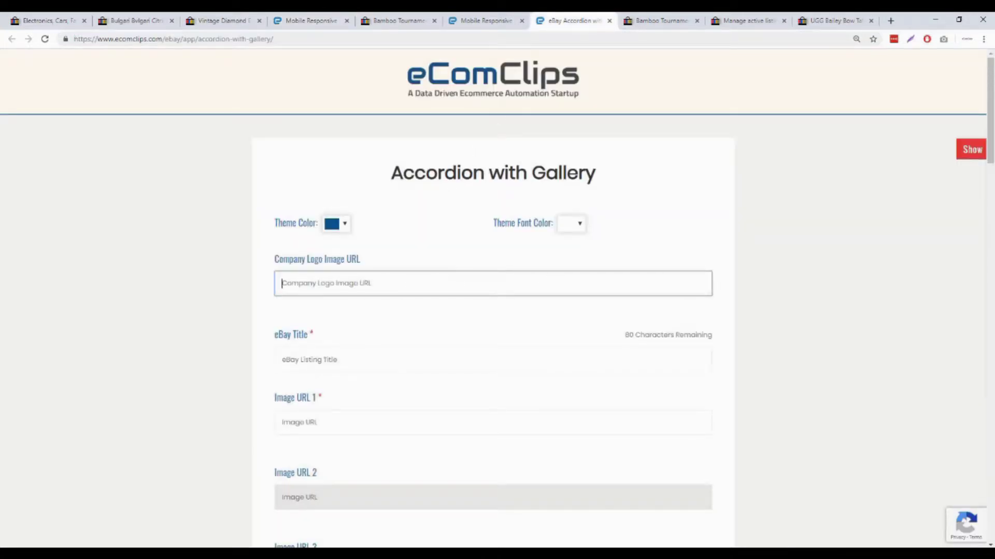
# Maximise the listing notes file and select the company logo image URL
pyautogui.moveTo(0, 194); pyautogui.dragTo(487, 146)
pyautogui.click(701, 143)
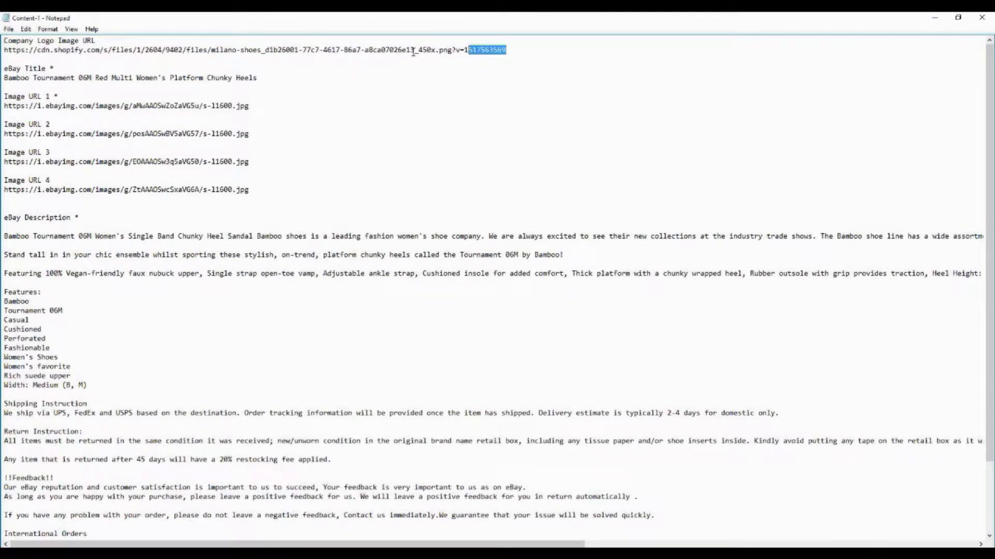
pyautogui.moveTo(507, 50); pyautogui.dragTo(3, 52)
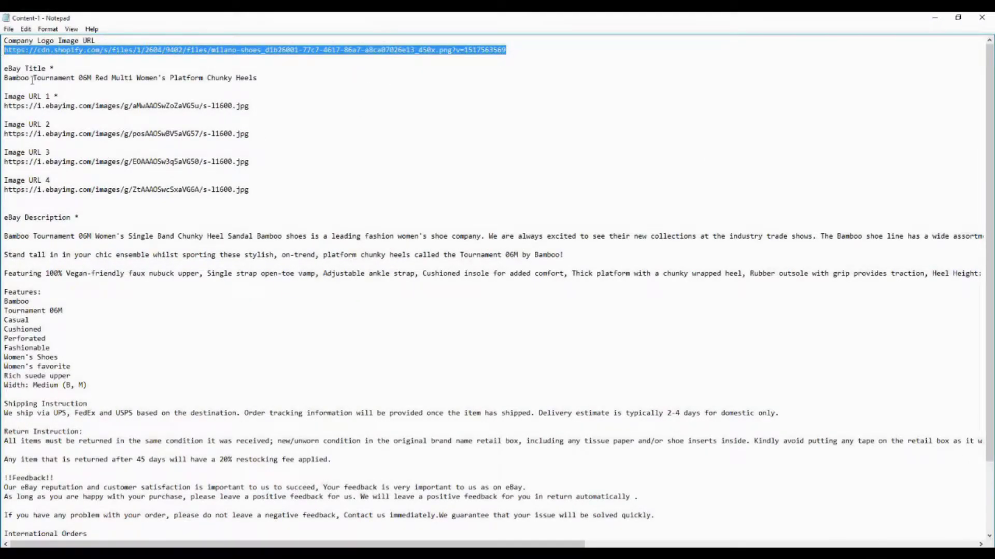
# Paste the company logo URL and the Bamboo heels eBay title into the form
pyautogui.hotkey('alt', 'Tab')
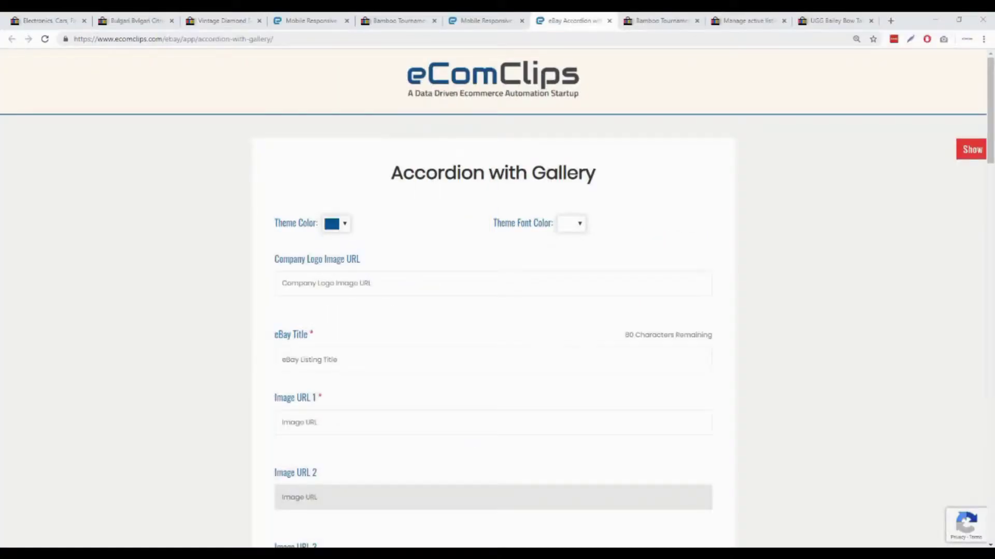
pyautogui.click(407, 286)
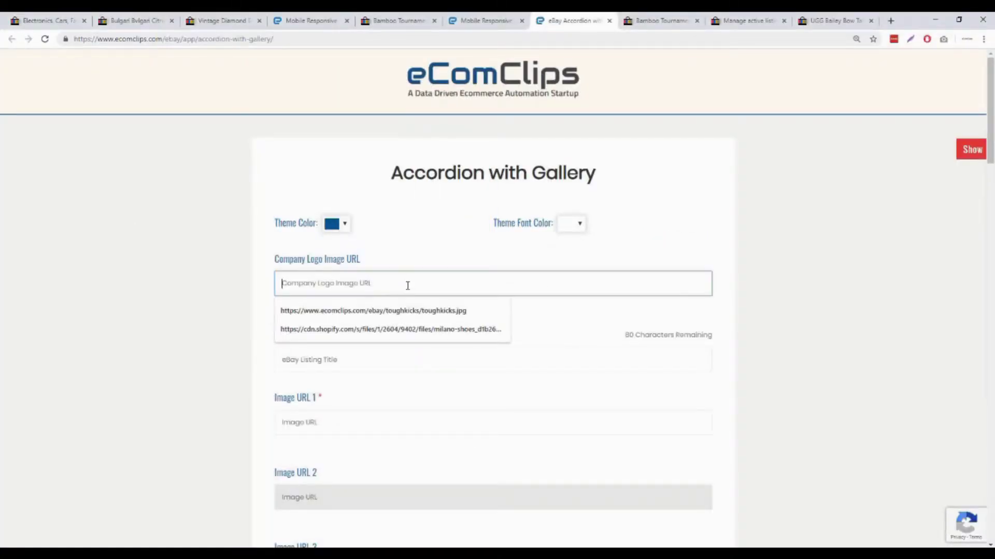
pyautogui.hotkey('ctrl', 'v')
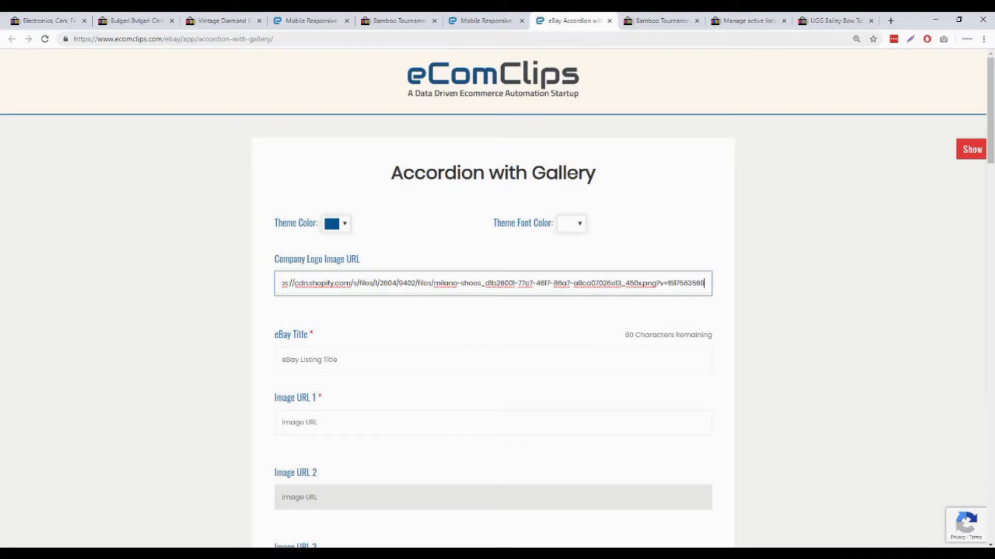
pyautogui.hotkey('alt', 'Tab')
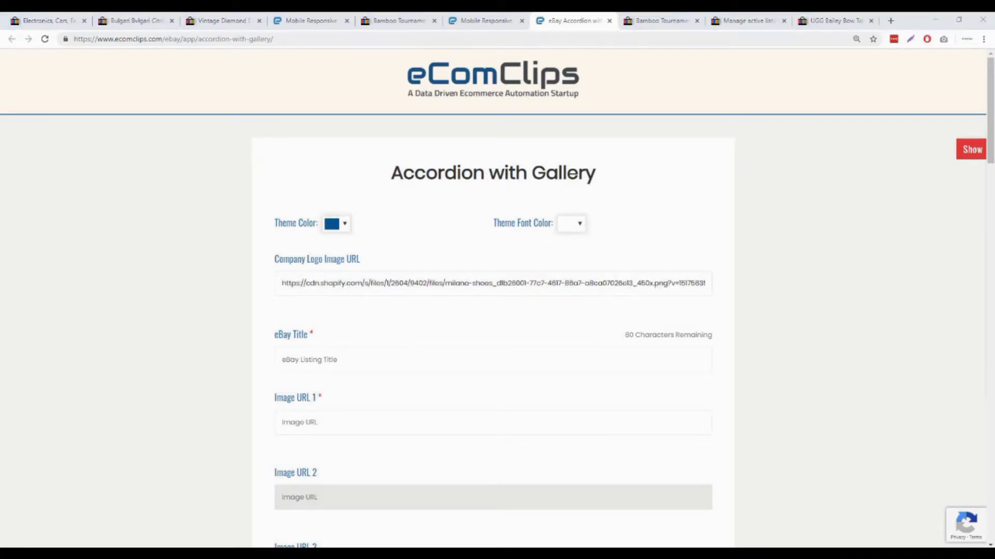
pyautogui.click(350, 359)
pyautogui.write("Bamboo Tournament 06M Red Multi Women's Platform Chunky Heels")
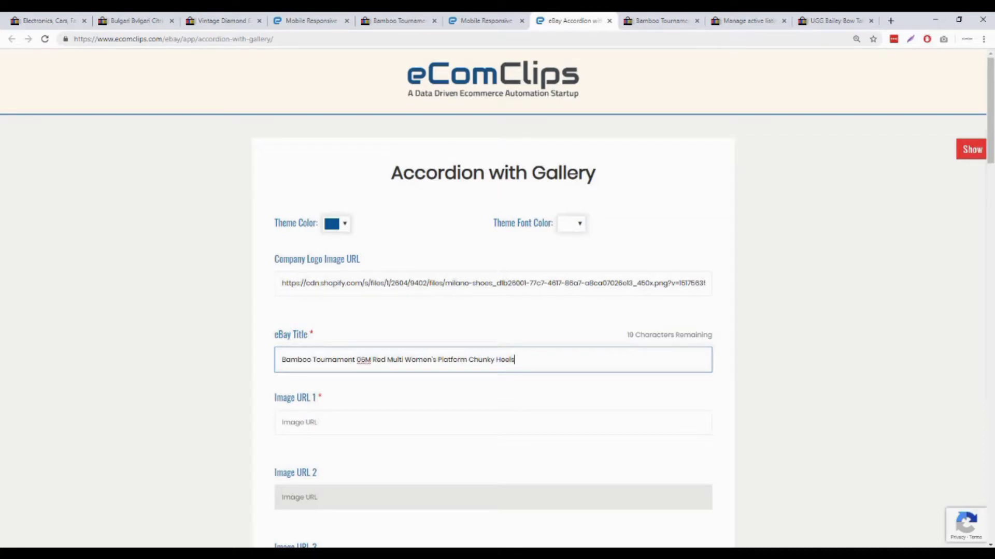
# Paste the first and second eBay product image links into Image URL 1 and 2
pyautogui.hotkey('alt', 'Tab')
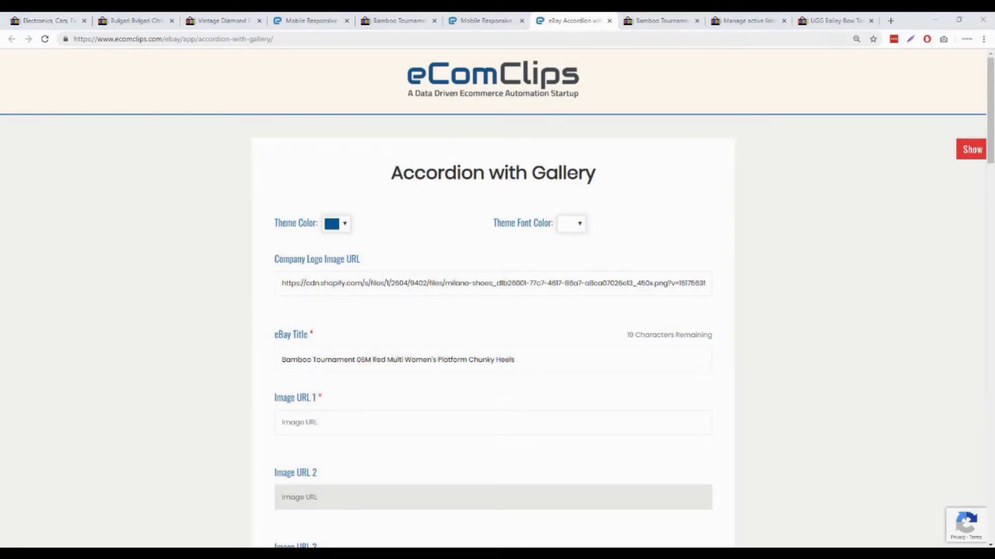
pyautogui.scroll(-3, 365, 295)
pyautogui.click(335, 270)
pyautogui.write('https://i.ebayimg.com/images/g/aMwAAOSwZoZaVG5u/s-l1600.jpg')
pyautogui.hotkey('alt', 'Tab')
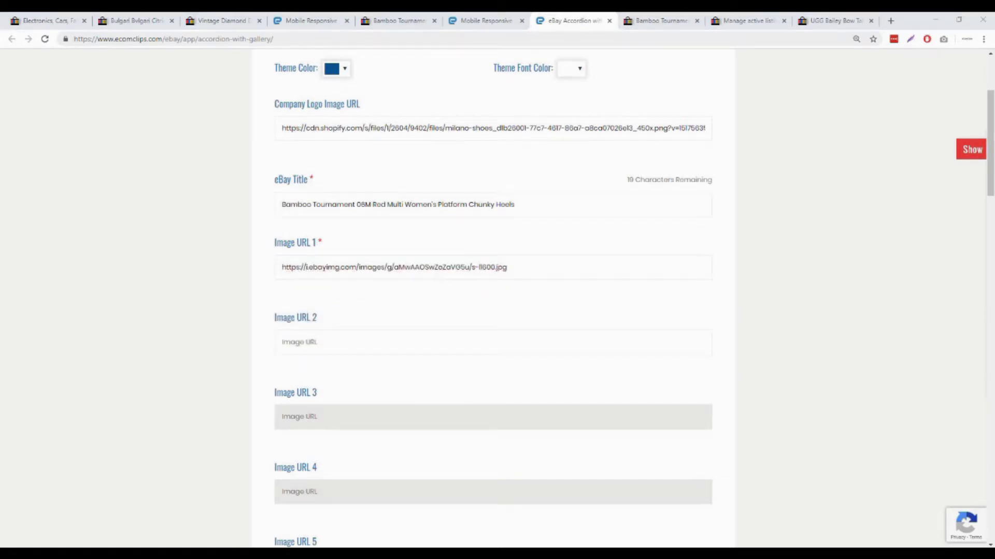
pyautogui.click(314, 345)
pyautogui.write('https://i.ebayimg.com/images/g/posAAOSw8V5aVG57/s-l1600.jpg')
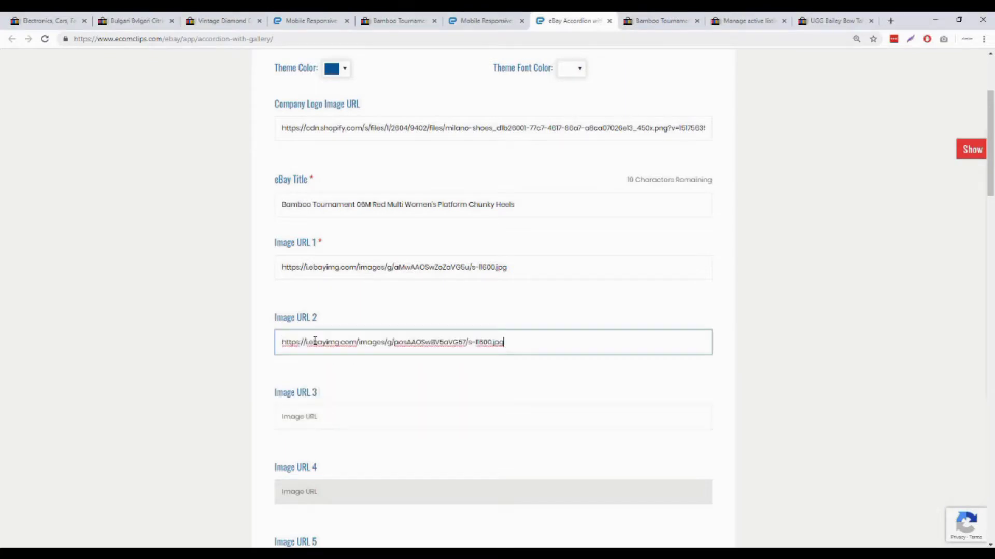
pyautogui.scroll(-2, 314, 342)
# Paste the third and fourth eBay image links into Image URL 3 and 4
pyautogui.hotkey('alt', 'Tab')
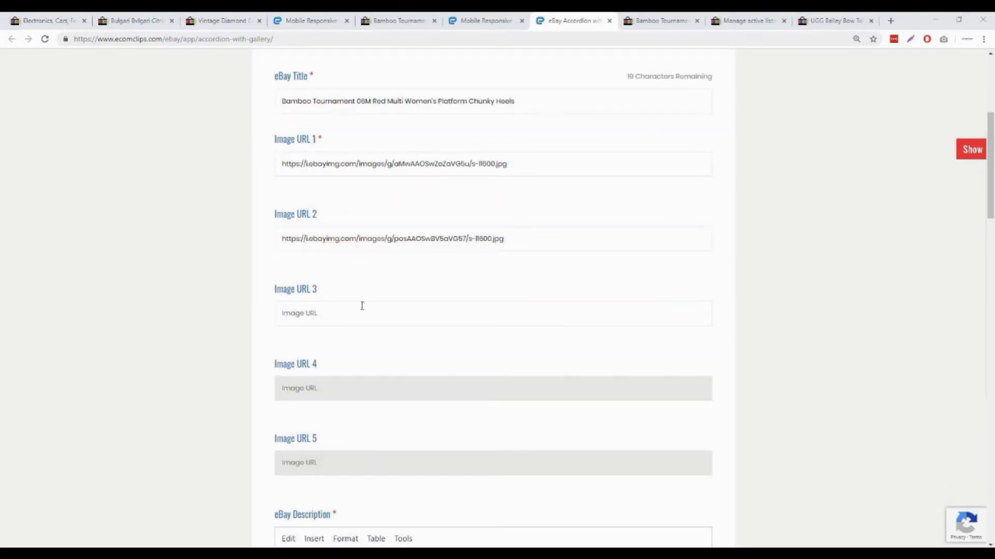
pyautogui.click(317, 315)
pyautogui.write('https://i.ebayimg.com/images/g/EOAAAOSw3q5aVG50/s-l1600.jpg')
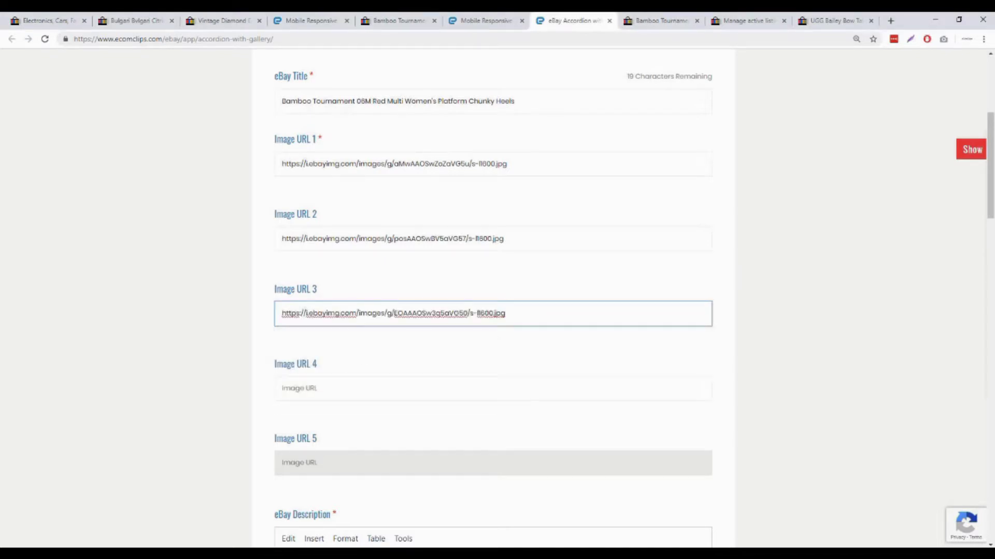
pyautogui.hotkey('alt', 'Tab')
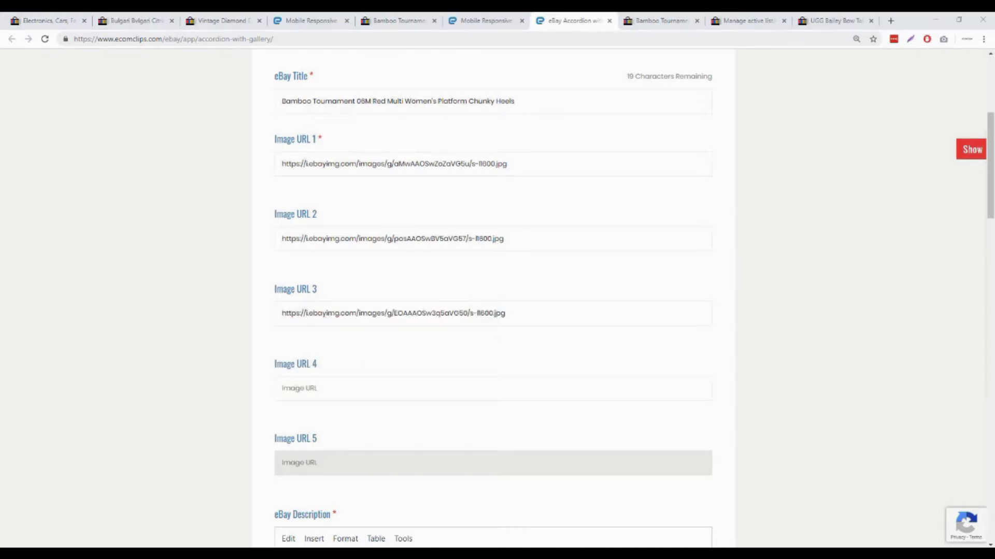
pyautogui.click(355, 387)
pyautogui.write('https://i.ebayimg.com/images/g/ZtAAAOSwcSxaVG6A/s-l1600.jpg')
pyautogui.scroll(-5, 356, 386)
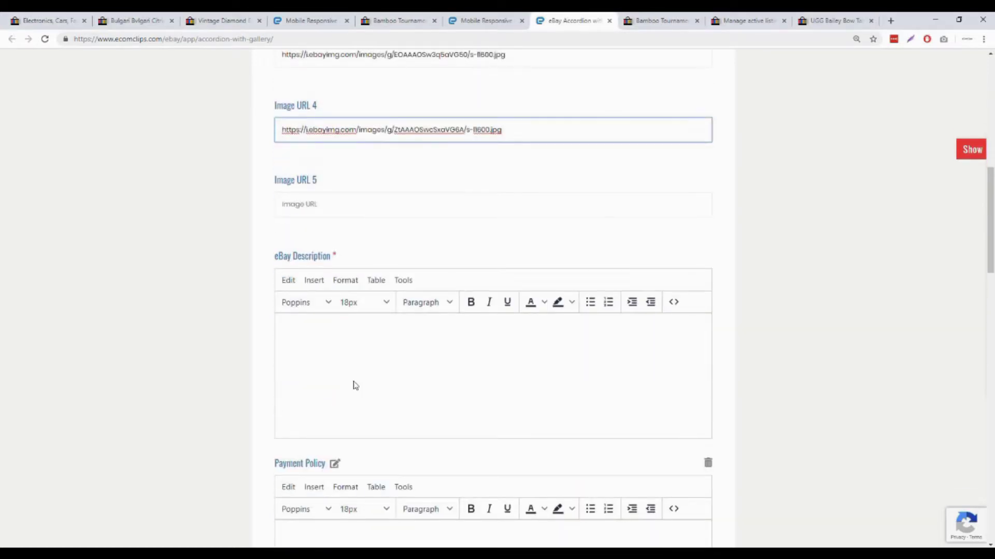
# Browse the description editor's Edit, Insert, Table, font and paragraph menus without inserting anything
pyautogui.scroll(-1, 354, 385)
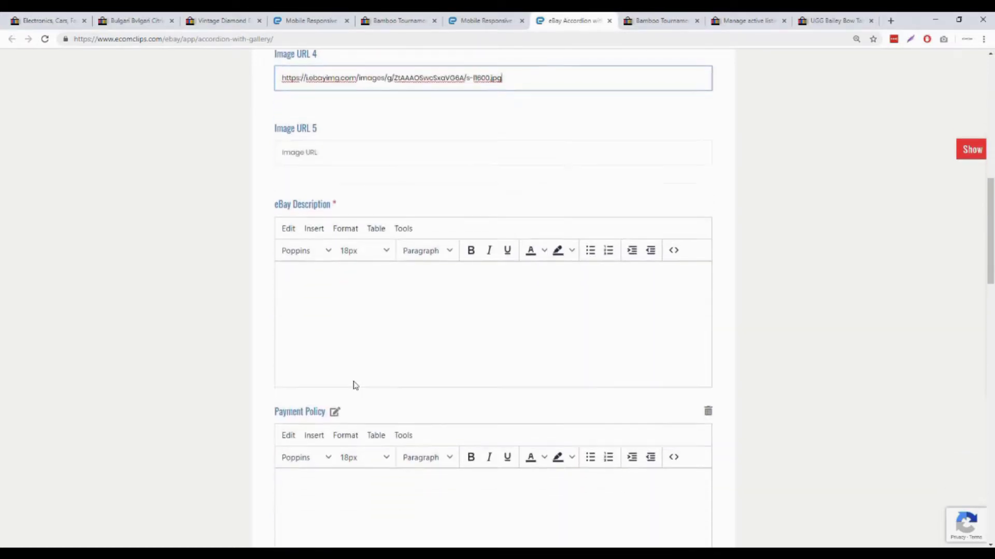
pyautogui.click(289, 229)
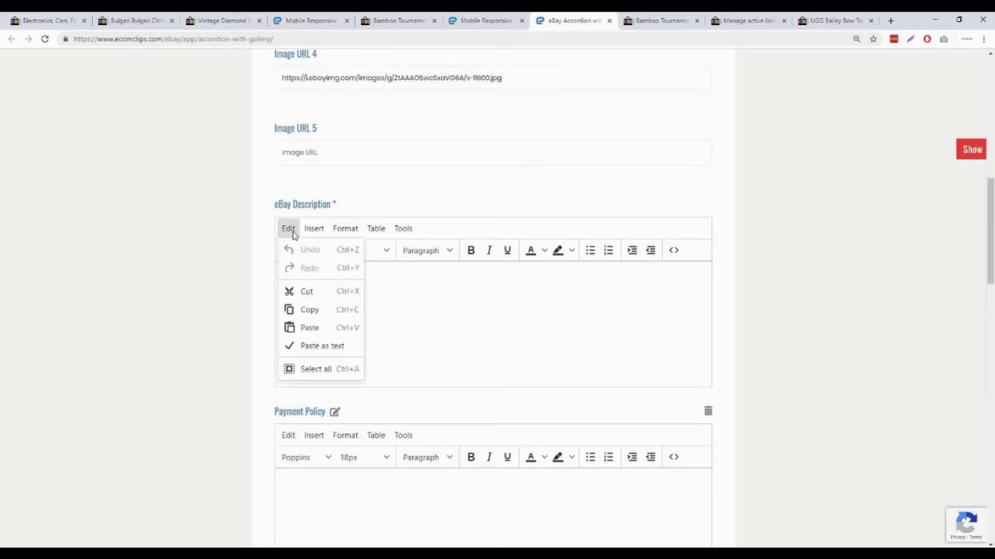
pyautogui.click(315, 231)
pyautogui.click(314, 229)
pyautogui.moveTo(345, 230)
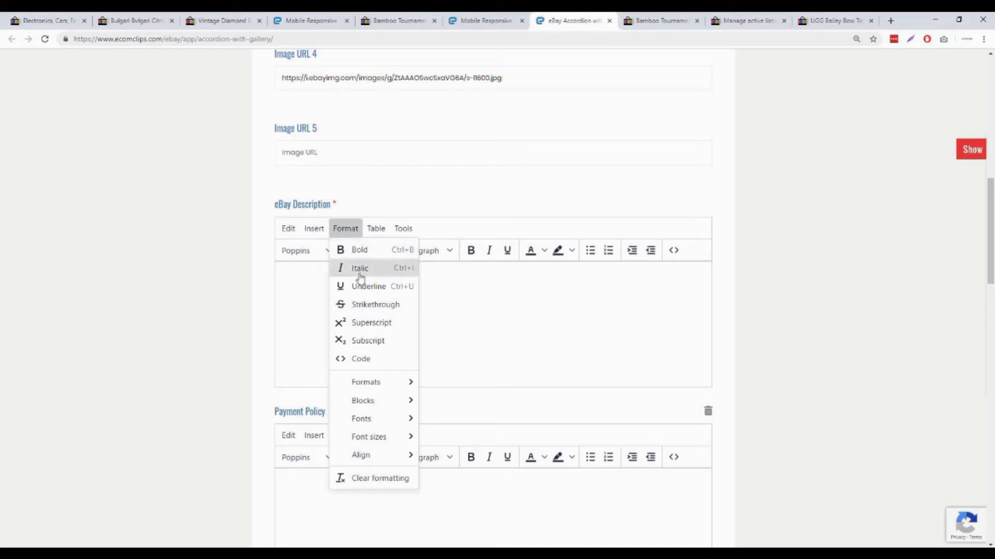
pyautogui.moveTo(376, 228)
pyautogui.moveTo(388, 252)
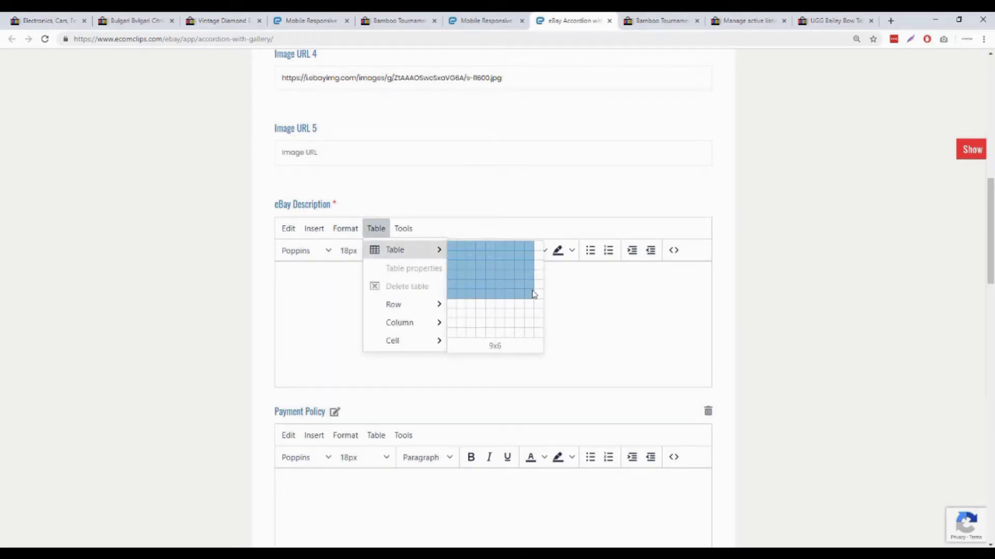
pyautogui.click(377, 231)
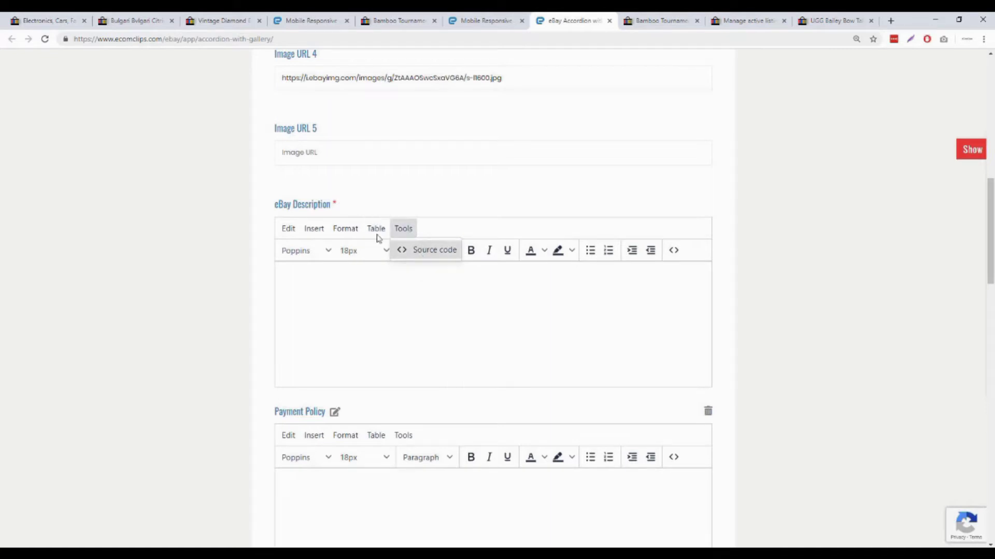
pyautogui.click(327, 252)
pyautogui.click(415, 355)
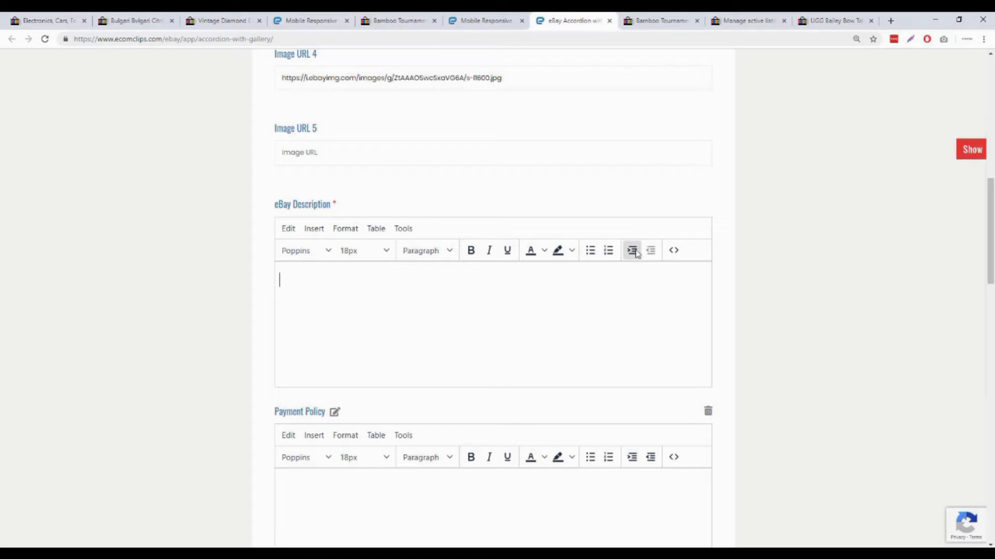
# Paste the Bamboo Tournament 06M product paragraphs into the eBay Description, followed by two blank lines
pyautogui.hotkey('ctrl', 'v')
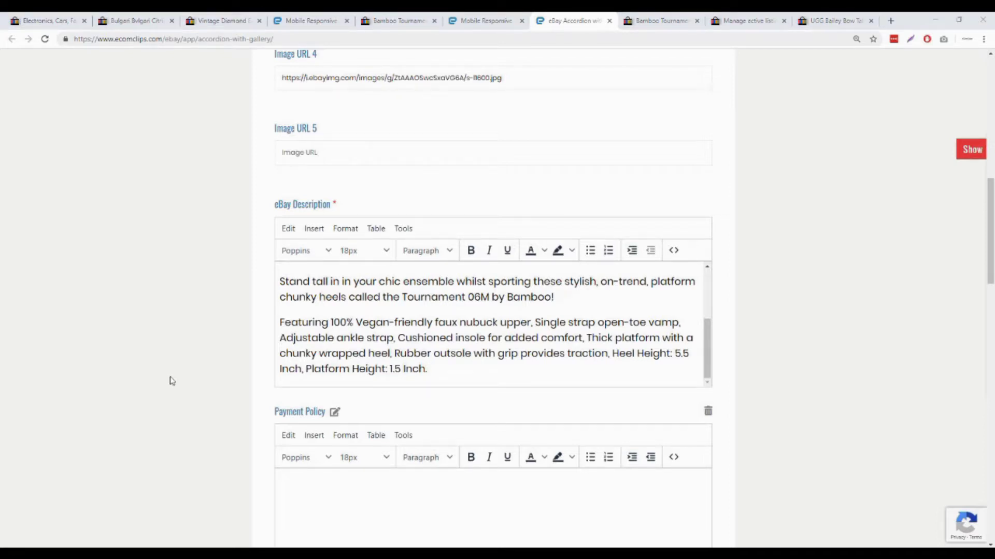
pyautogui.press('Return')
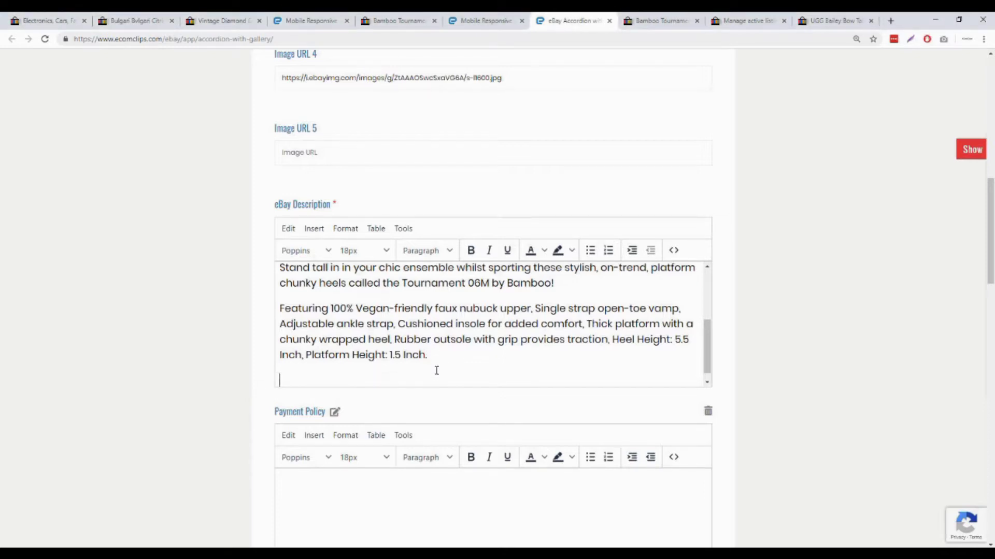
pyautogui.press('Return')
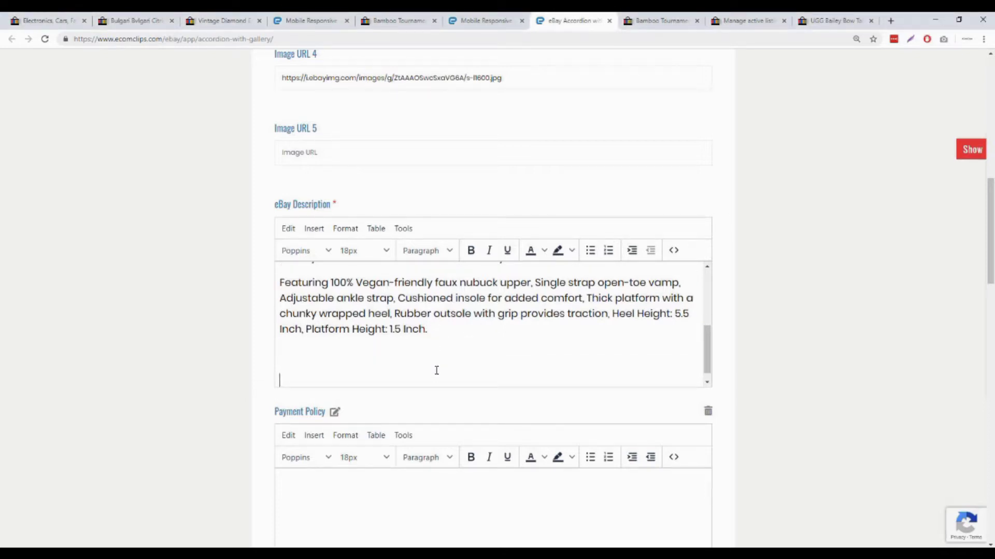
# Add a bold 'Features:' heading below the product paragraphs
pyautogui.write('Features:')
pyautogui.moveTo(334, 367); pyautogui.dragTo(254, 371)
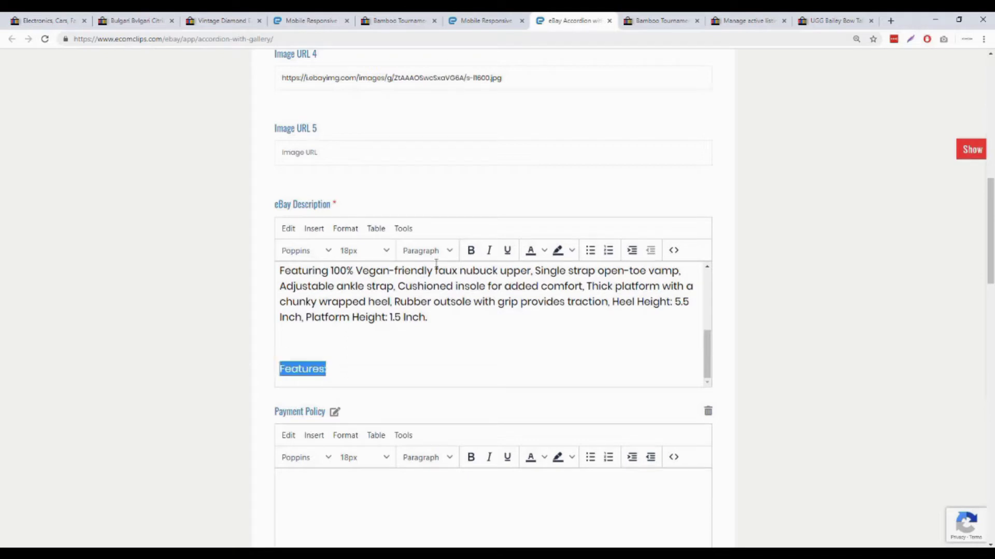
pyautogui.click(471, 250)
pyautogui.click(342, 365)
pyautogui.press('Return')
# Start a bulleted list with Bamboo, Tournament 06M, Casual, Cushioned and Perforated
pyautogui.click(590, 250)
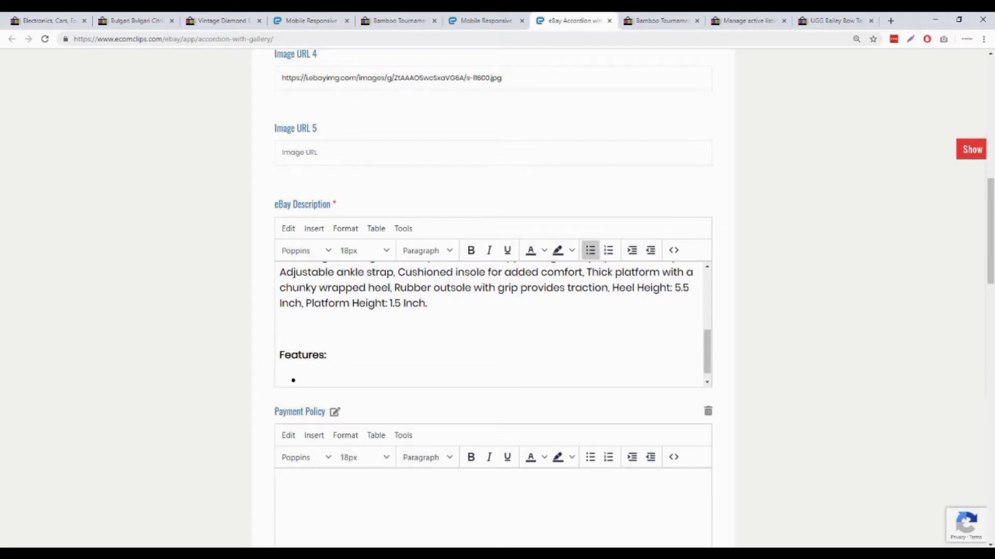
pyautogui.scroll(-1, 326, 361)
pyautogui.write('Bamboo')
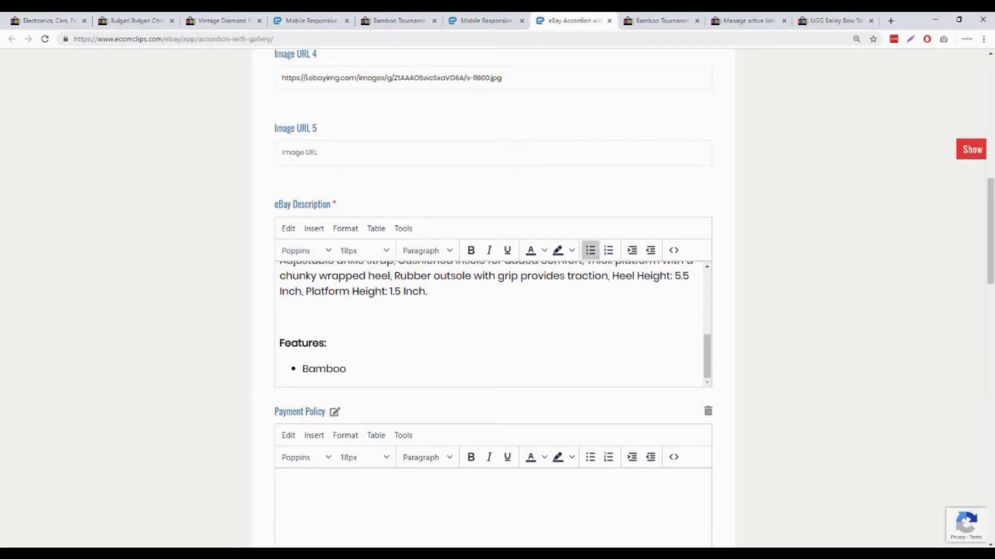
pyautogui.press('Return')
pyautogui.write('Tournament 06M')
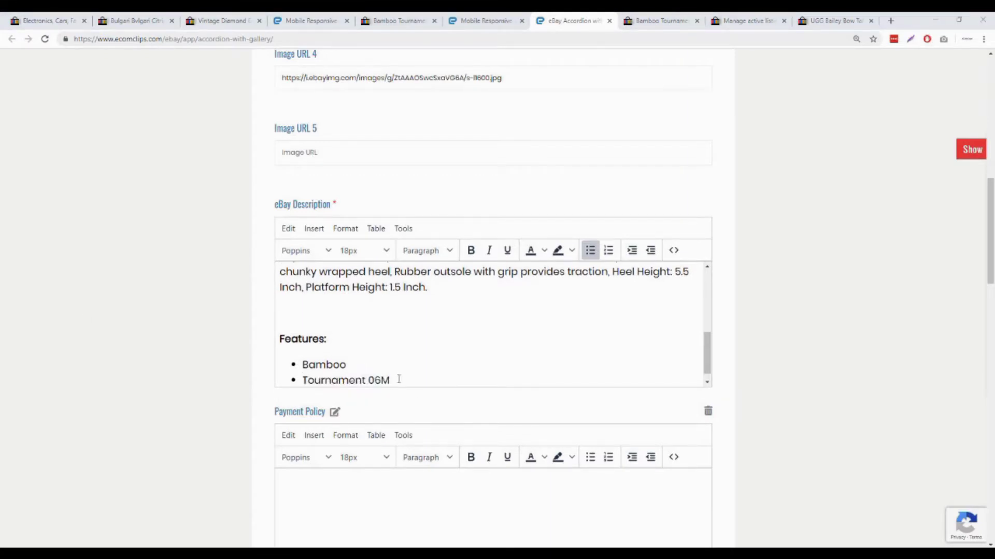
pyautogui.press('Return')
pyautogui.write('Casual')
pyautogui.press('Return')
pyautogui.write('Cushioned')
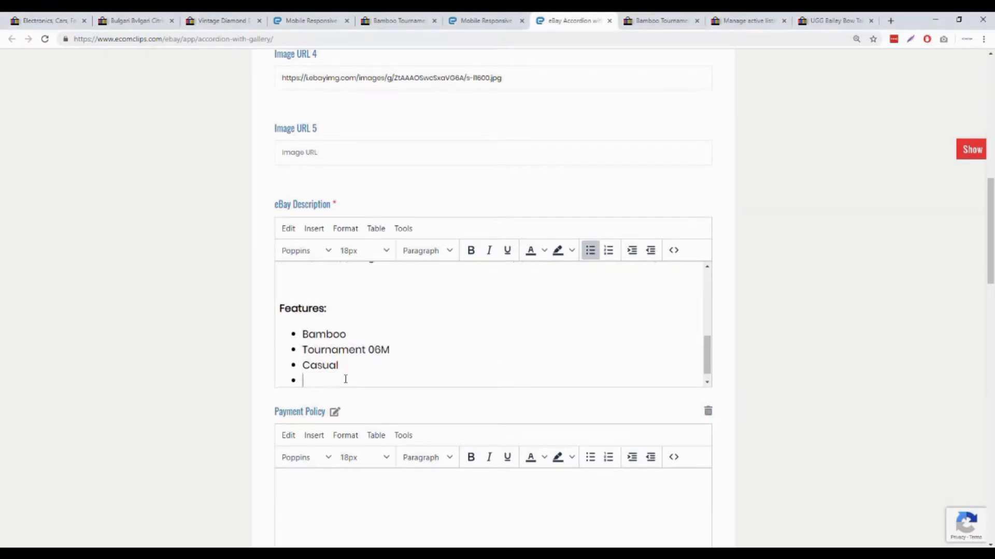
pyautogui.press('Return')
pyautogui.write('Perforated')
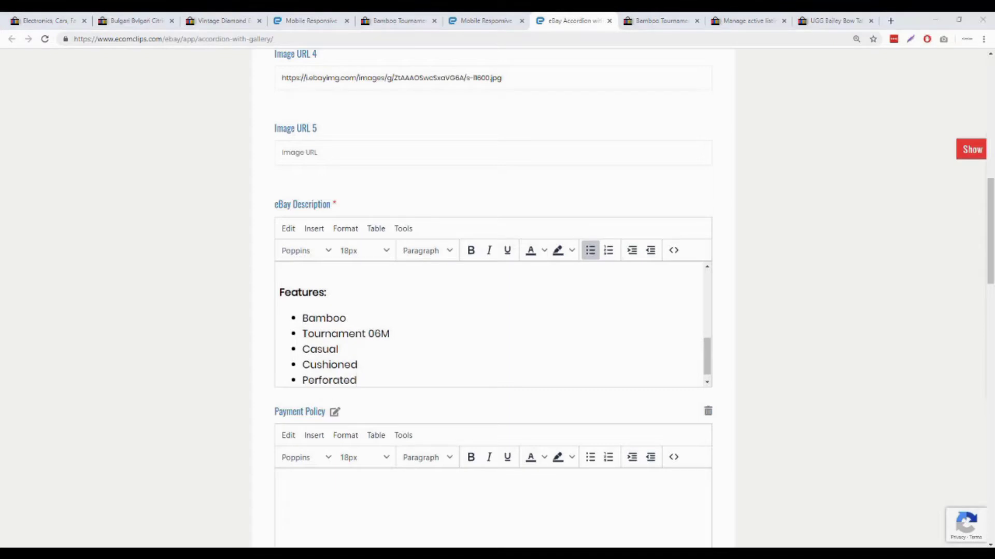
pyautogui.press('Return')
# Continue the bullets with Fashionable, Women's Shoes, Women's favorite, Rich suede upper and Width: Medium (B, M)
pyautogui.write('Fashionable')
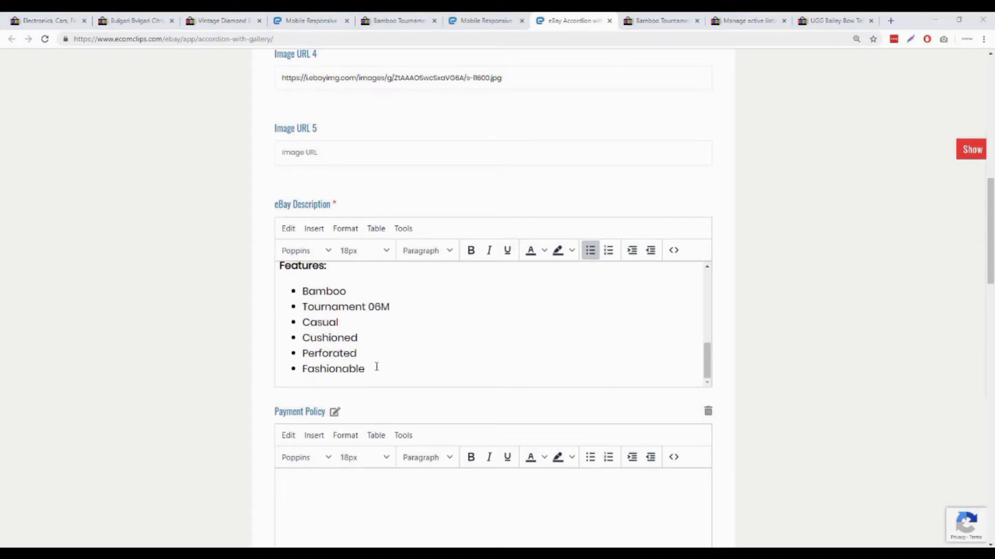
pyautogui.press('Return')
pyautogui.write("Women's Shoes")
pyautogui.press('Return')
pyautogui.write("Women's favorite")
pyautogui.press('Return')
pyautogui.write('Rich suede upper')
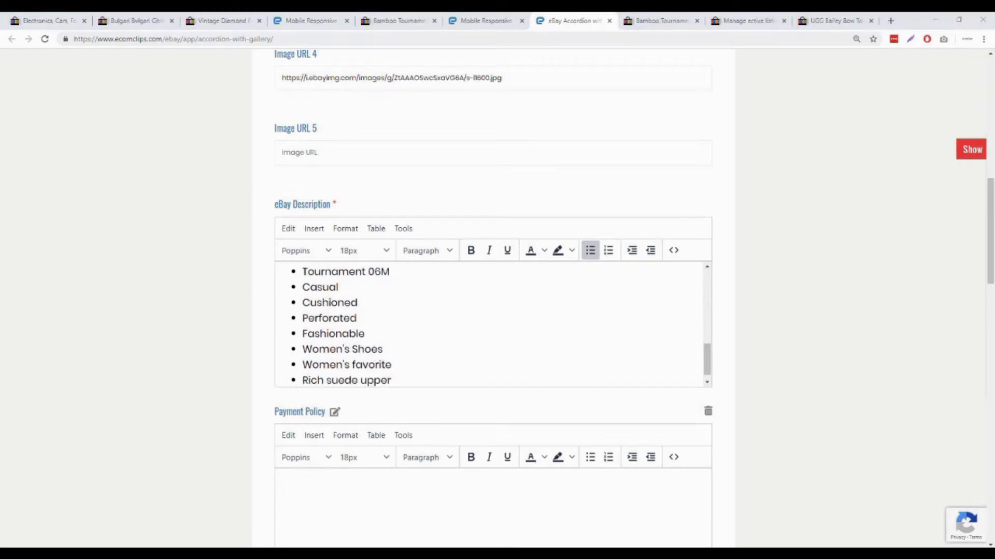
pyautogui.press('Return')
pyautogui.write('Width: Medium (B, M)')
pyautogui.scroll(-4, 413, 373)
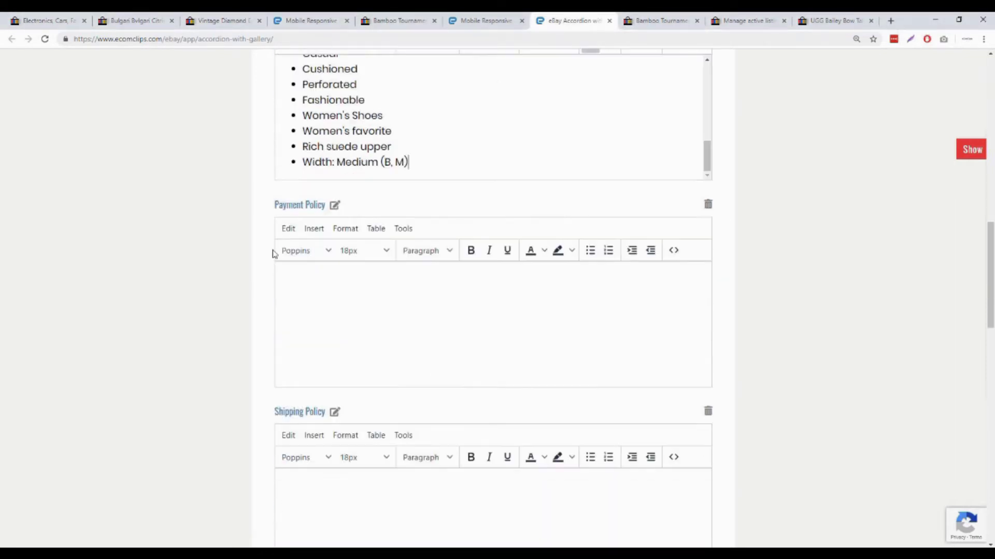
# Delete the Payment Policy section and remove an extra untitled block that was added
pyautogui.click(708, 205)
pyautogui.scroll(-15, 528, 284)
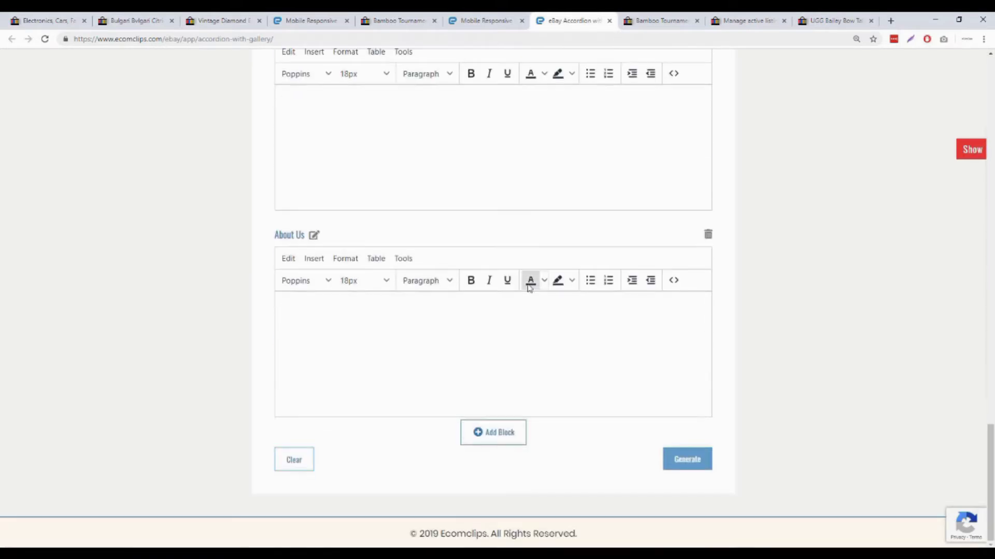
pyautogui.click(502, 435)
pyautogui.scroll(-2, 370, 415)
pyautogui.scroll(-2, 370, 416)
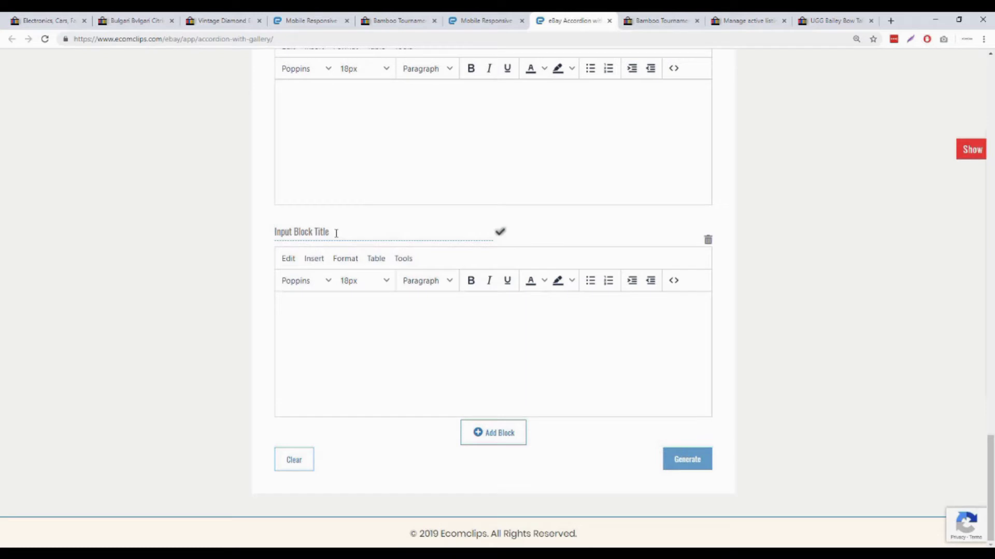
pyautogui.click(709, 241)
pyautogui.scroll(9, 513, 259)
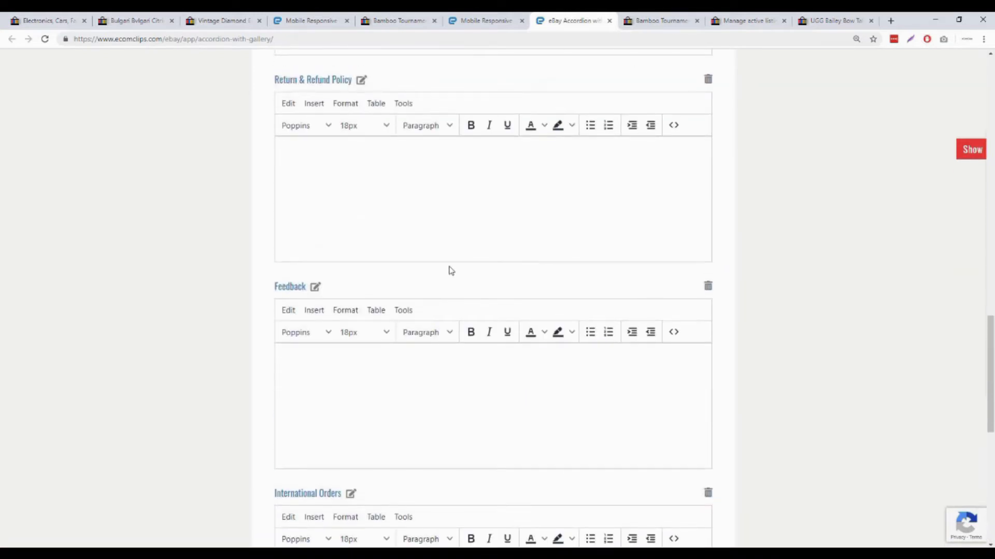
pyautogui.scroll(7, 451, 270)
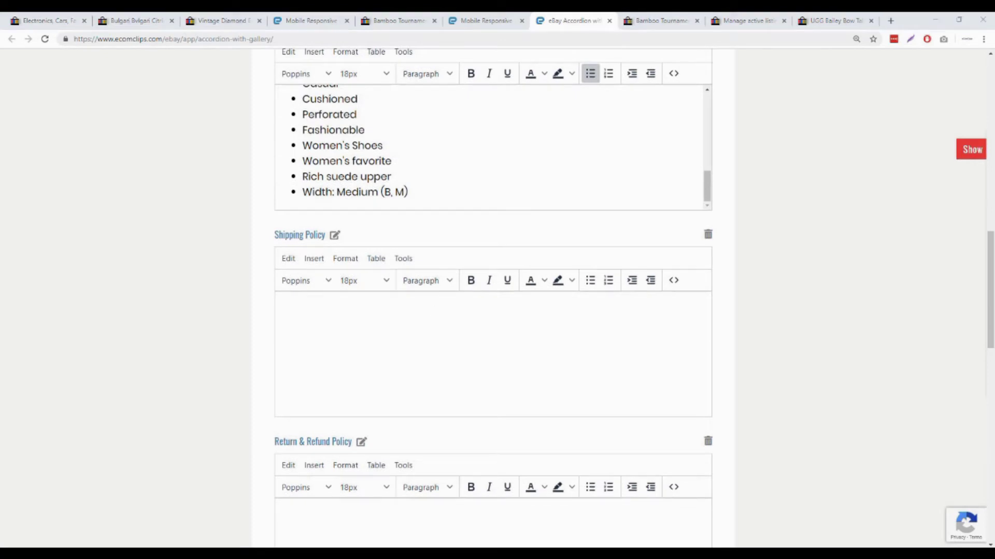
# Rename the shipping section to Shipping Instruction and paste in the shipping policy paragraph
pyautogui.click(334, 237)
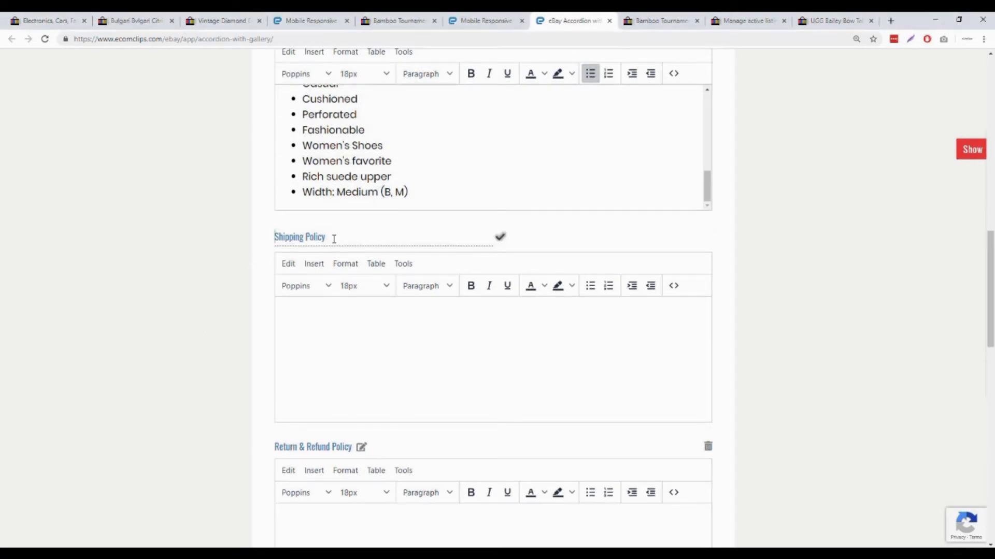
pyautogui.write('Shipping Instruction')
pyautogui.click(371, 341)
pyautogui.write('We ship via UPS, FedEx and USPS based on the destination. Order tracking information will be provided once the item has shipped. Delivery estimate is typically 2-4 days for domestic only.')
pyautogui.scroll(-3, 363, 311)
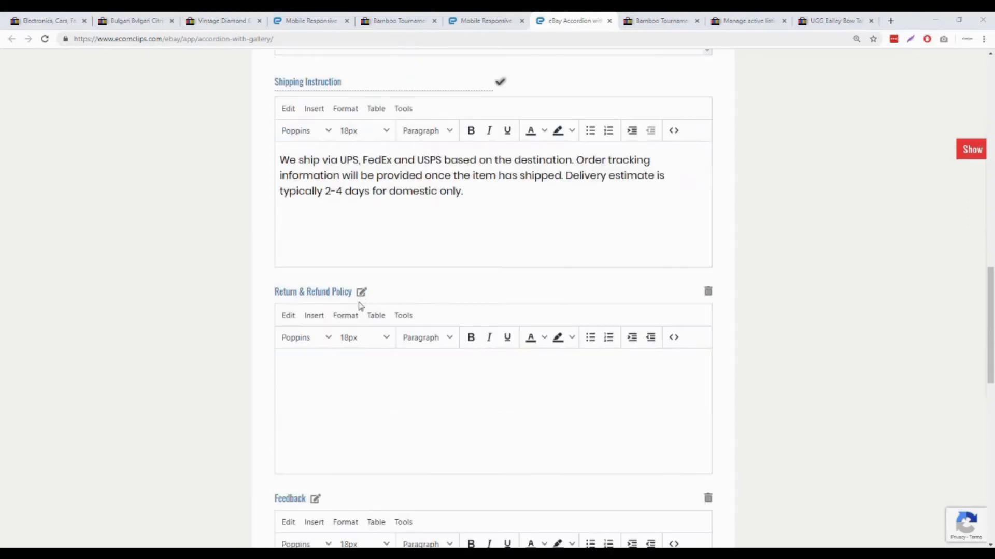
# Retitle the return section with its policy text, bullet the international notes, and generate the template
pyautogui.click(361, 291)
pyautogui.hotkey('ctrl', 'v')
pyautogui.click(467, 393)
pyautogui.hotkey('ctrl', 'v')
pyautogui.scroll(-5, 466, 311)
pyautogui.hotkey('ctrl', 'v')
pyautogui.hotkey('ctrl', 'v')
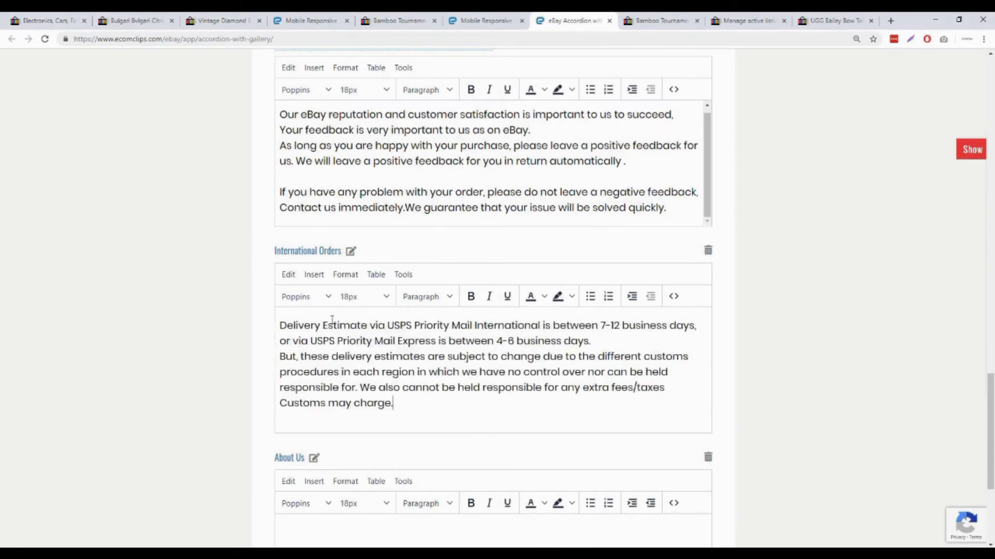
pyautogui.click(590, 293)
pyautogui.click(688, 460)
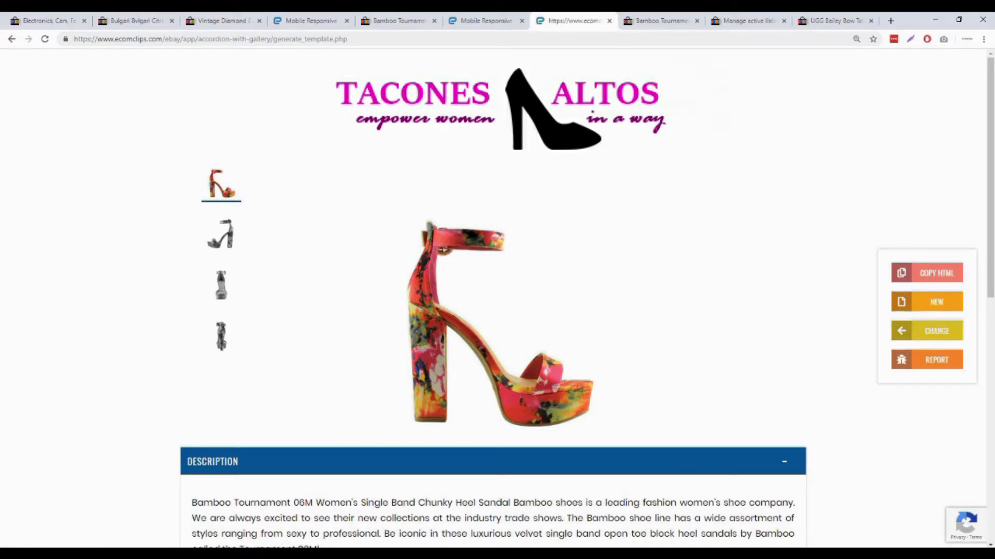
# View the second, third and fourth gallery photos of the generated heels template
pyautogui.scroll(-2, 646, 188)
pyautogui.click(220, 134)
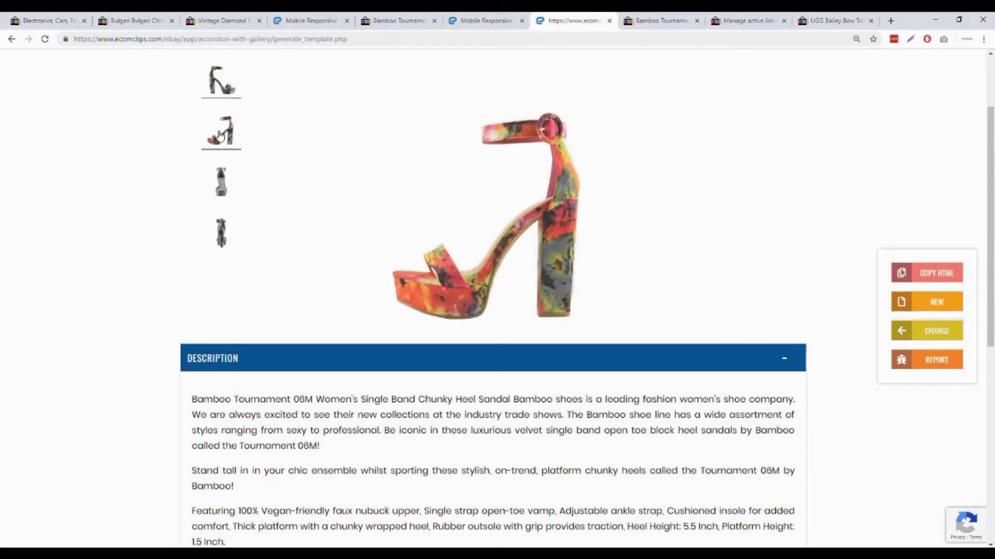
pyautogui.click(221, 181)
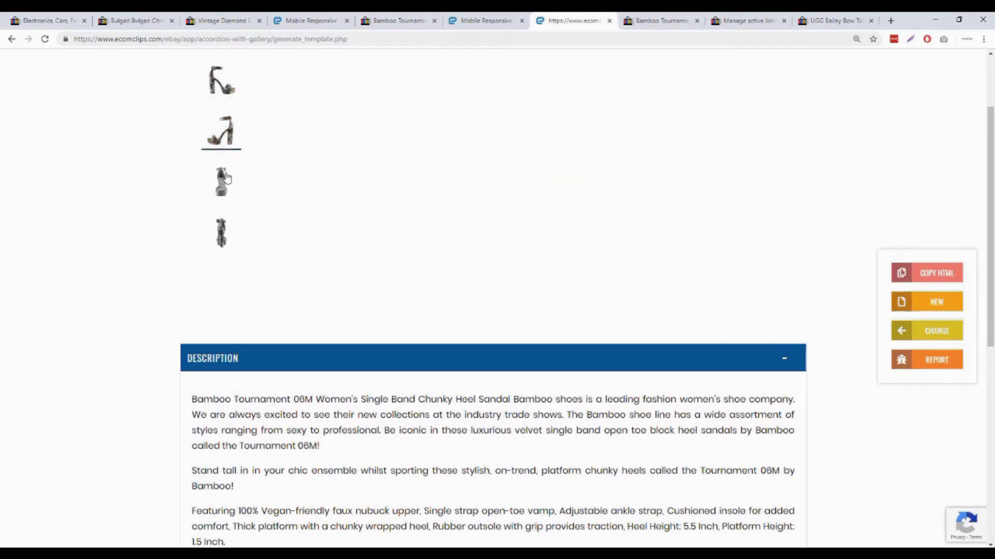
pyautogui.click(223, 236)
# Expand the Shipping Instruction, Return Instruction, Feedback and International Orders sections
pyautogui.scroll(-4, 264, 218)
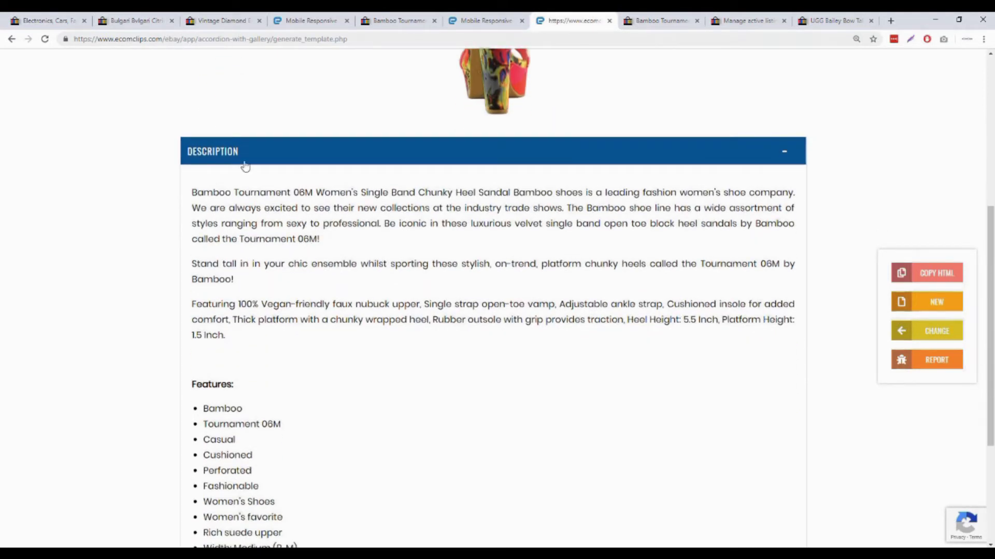
pyautogui.scroll(-2, 272, 289)
pyautogui.scroll(-2, 264, 363)
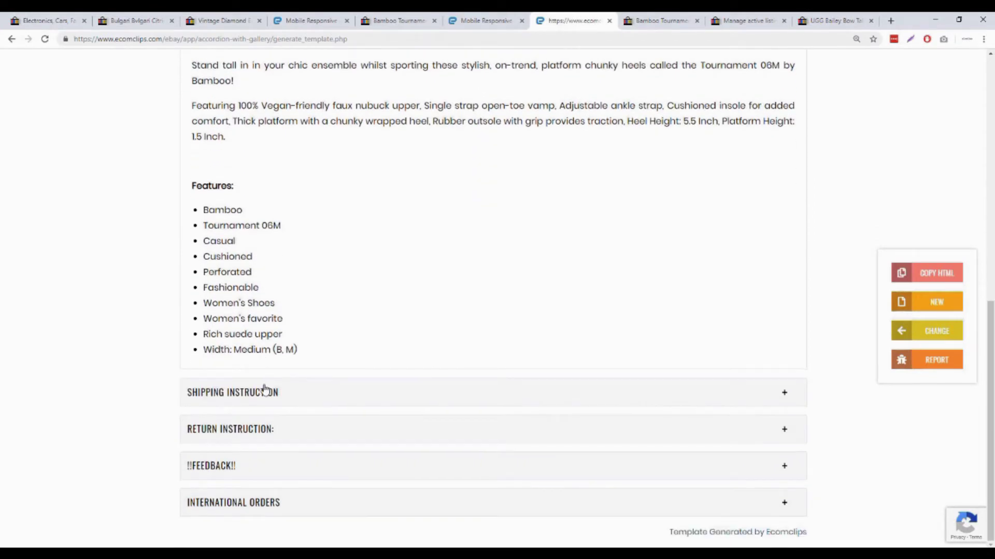
pyautogui.click(264, 394)
pyautogui.scroll(-2, 342, 356)
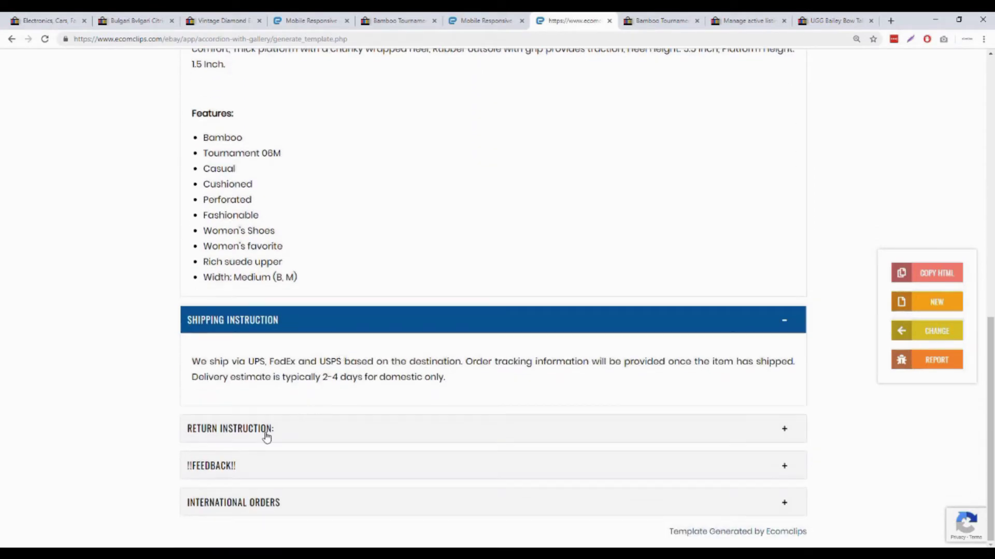
pyautogui.click(266, 434)
pyautogui.scroll(-3, 362, 394)
pyautogui.click(253, 474)
pyautogui.scroll(-3, 334, 434)
pyautogui.click(272, 505)
pyautogui.scroll(-2, 363, 445)
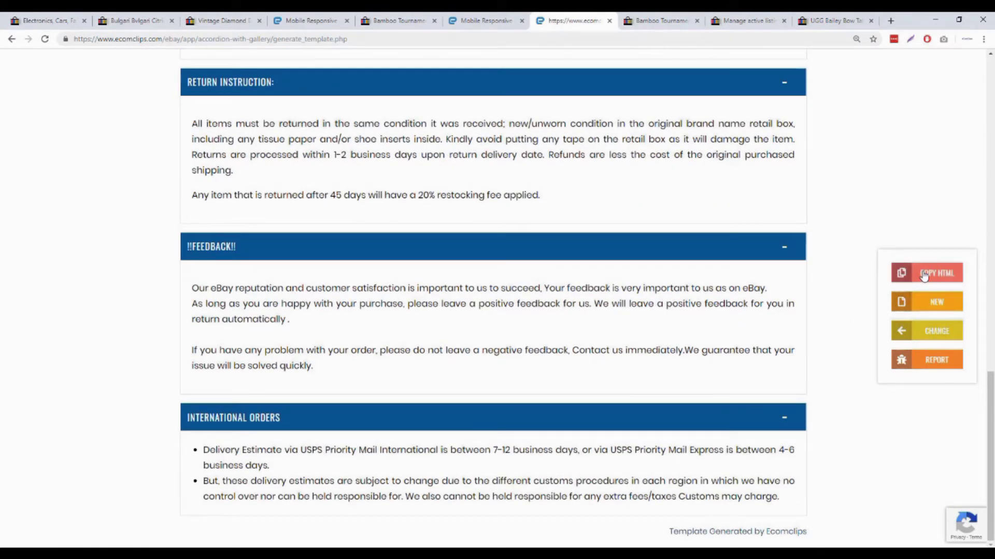
# Start revising the Bamboo Tournament listing and scroll to its Item description
pyautogui.click(398, 23)
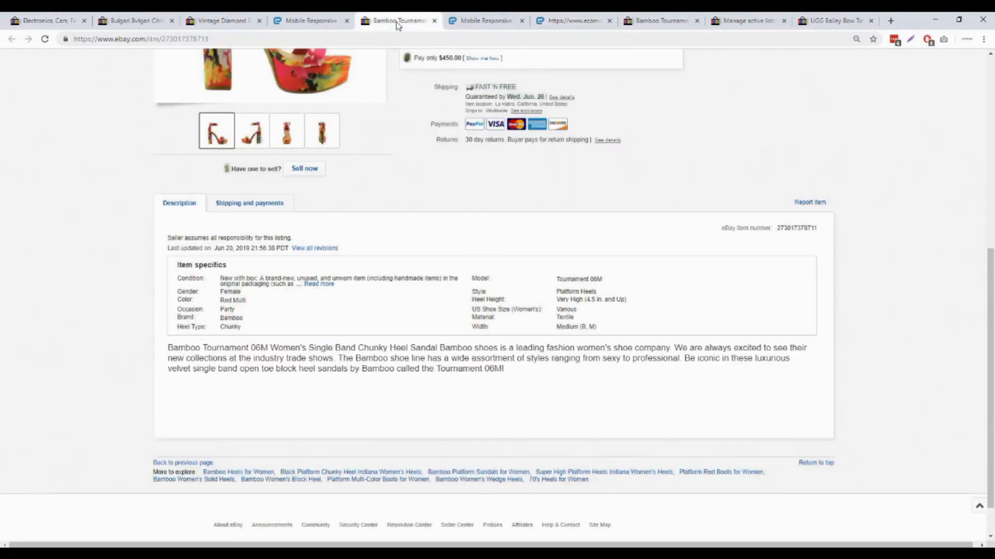
pyautogui.scroll(7, 394, 170)
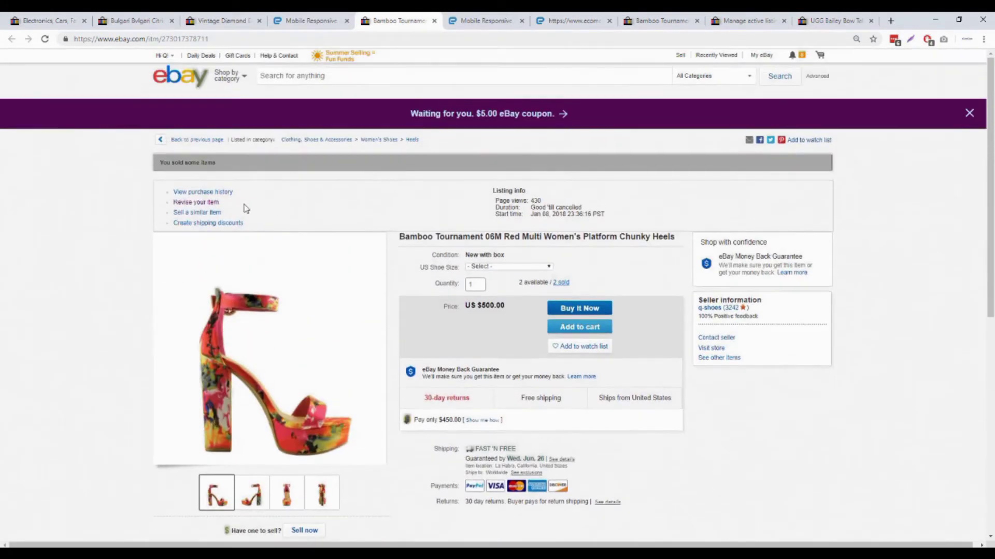
pyautogui.click(216, 204)
pyautogui.scroll(-9, 512, 267)
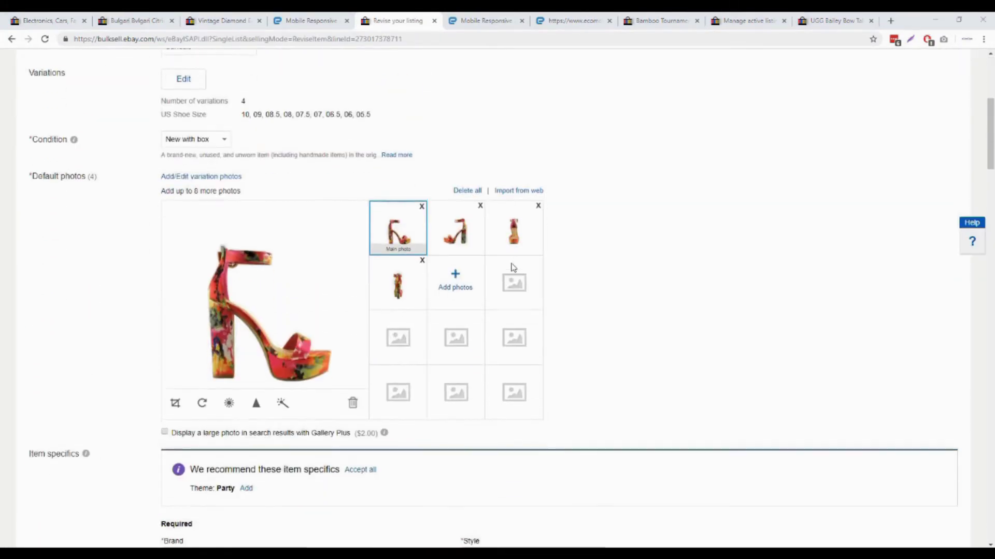
pyautogui.scroll(-14, 513, 268)
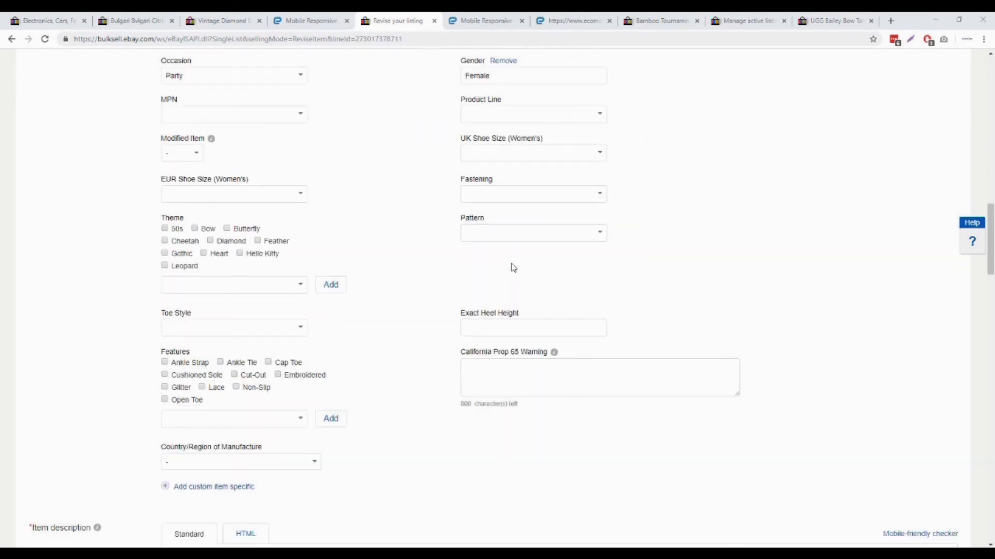
pyautogui.scroll(-1, 513, 268)
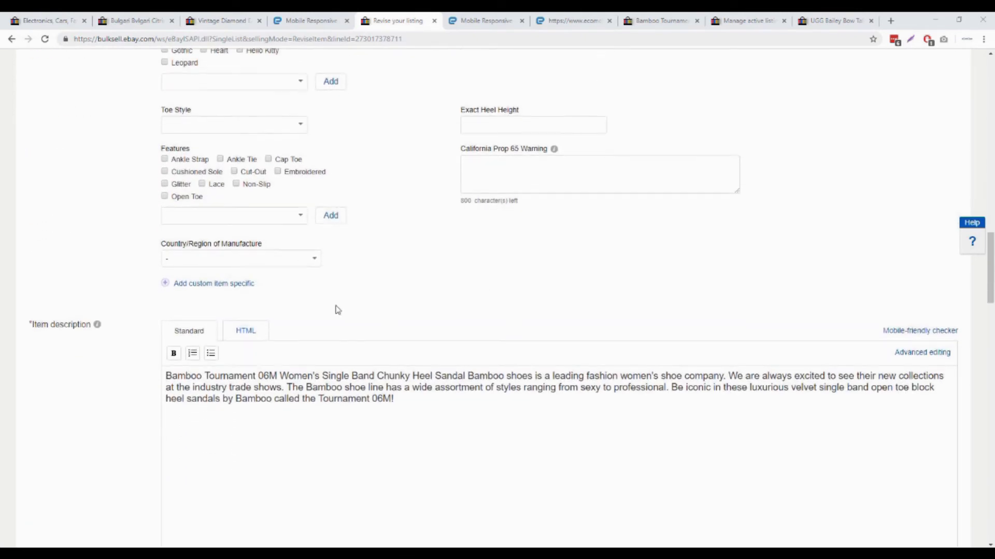
# Replace the description's HTML source with the generated eComClips template code
pyautogui.click(246, 332)
pyautogui.click(245, 391)
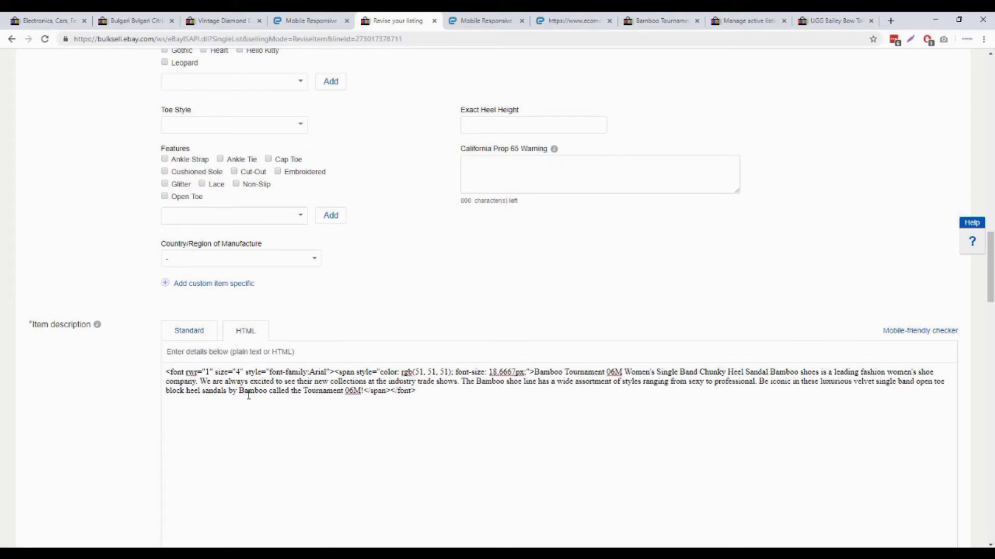
pyautogui.hotkey('ctrl', 'a')
pyautogui.press('BackSpace')
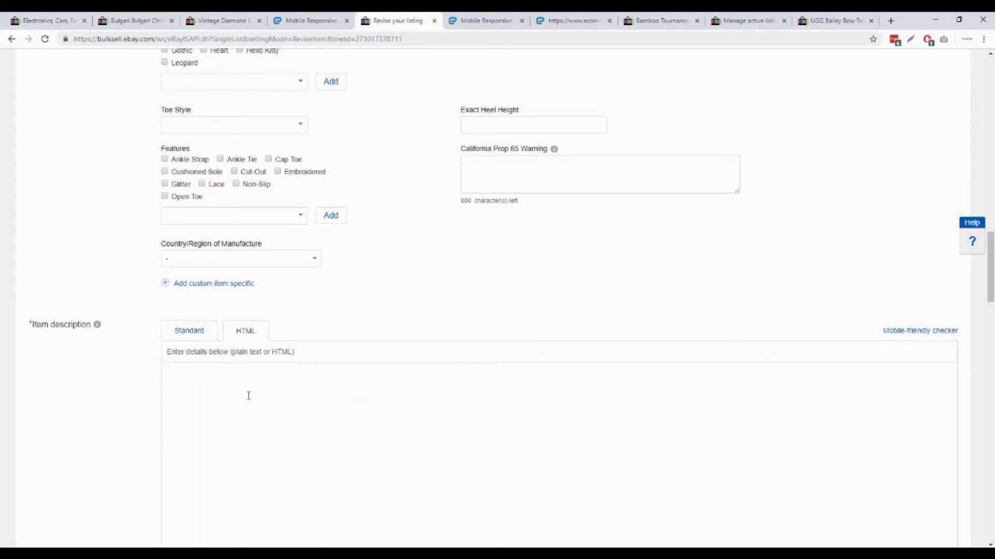
pyautogui.hotkey('ctrl', 'v')
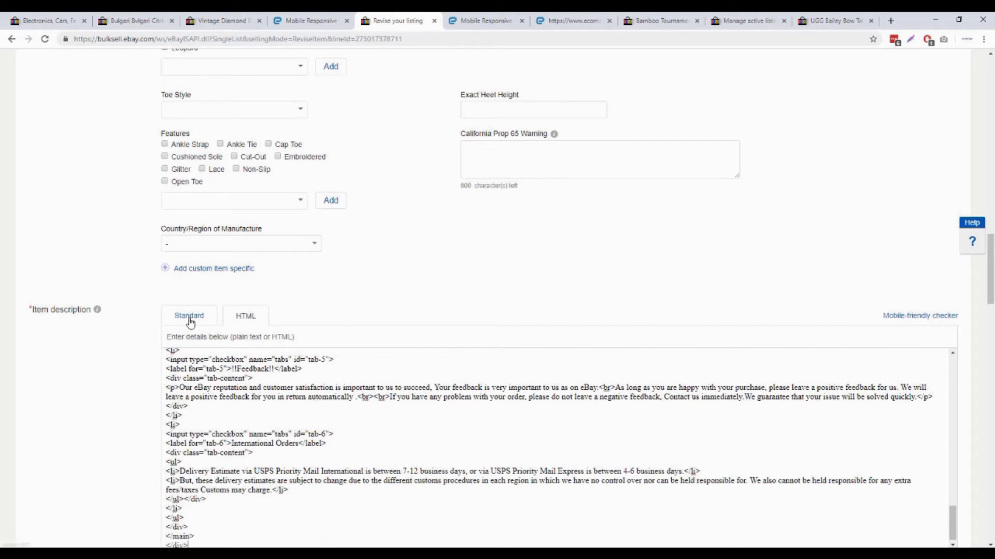
pyautogui.scroll(-20, 99, 381)
# Save the revised Red Multi heels listing and open its updated item page
pyautogui.scroll(-4, 95, 381)
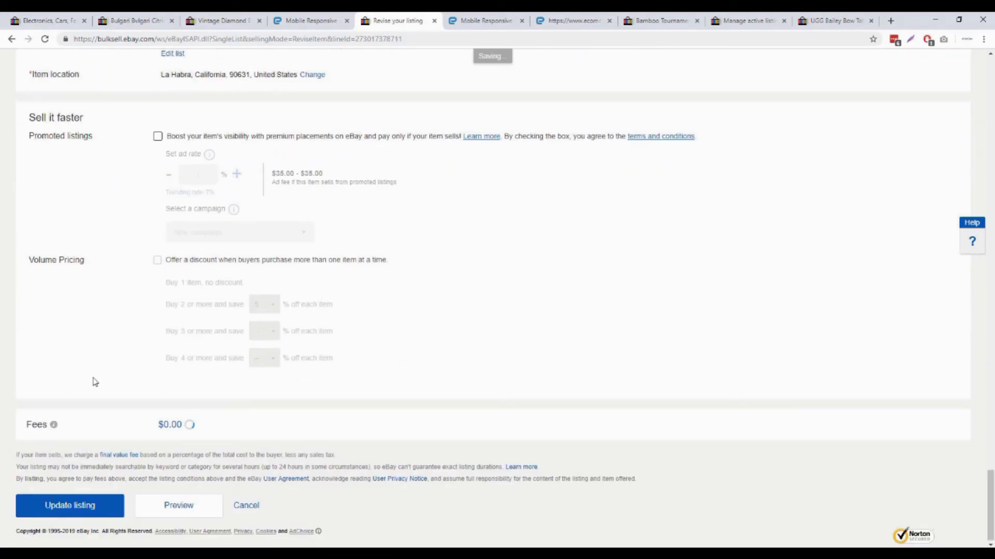
pyautogui.click(83, 505)
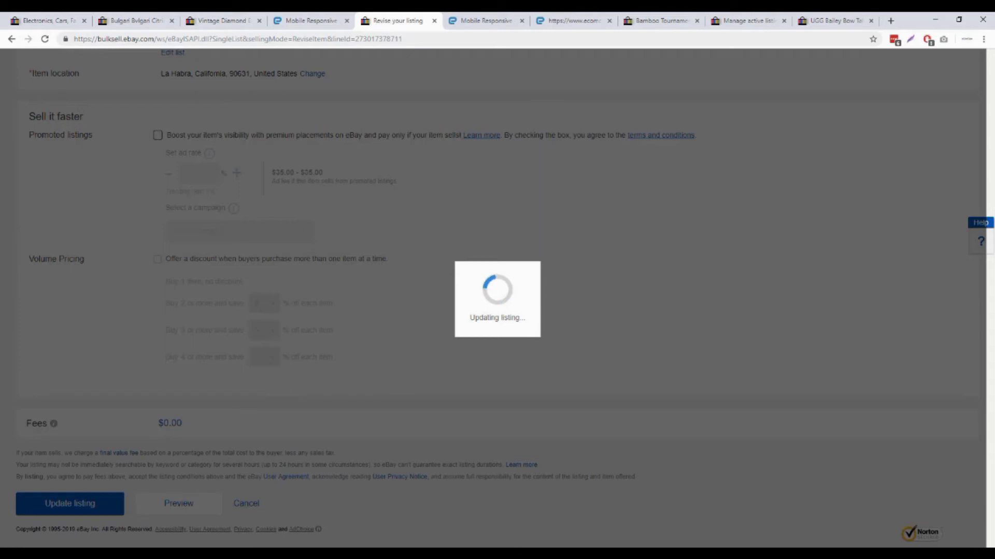
pyautogui.click(512, 271)
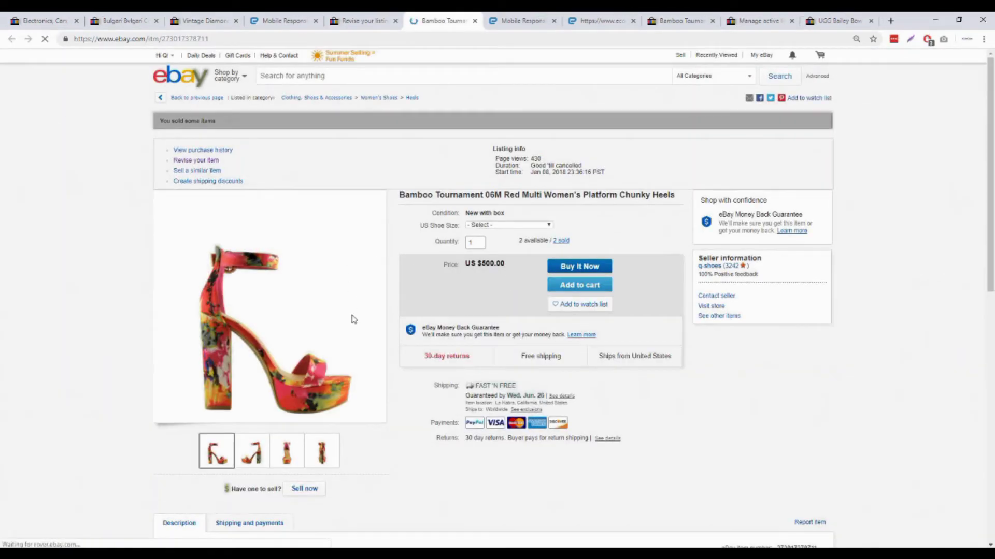
# Step through the description gallery's second, third and fourth photos
pyautogui.scroll(-9, 352, 318)
pyautogui.scroll(-2, 351, 317)
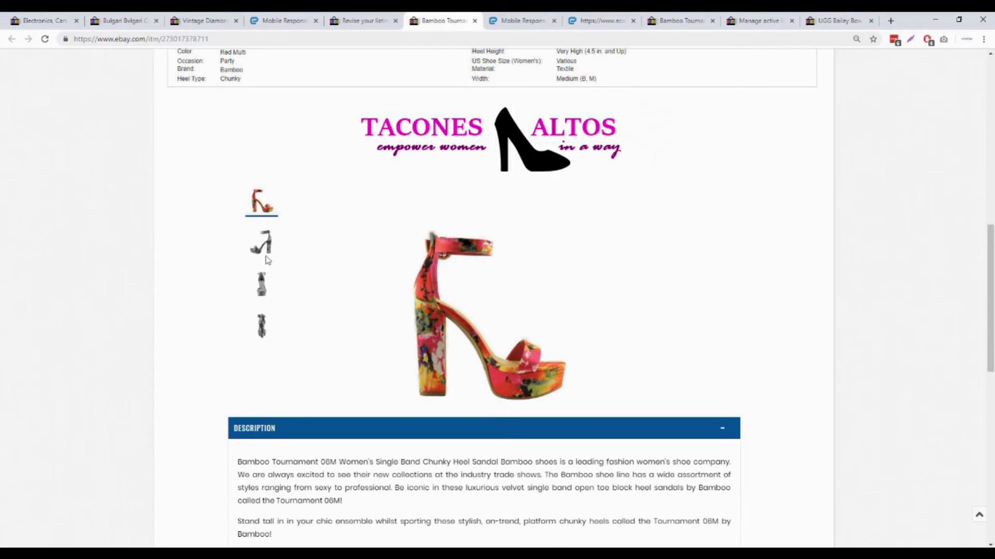
pyautogui.click(262, 251)
pyautogui.click(267, 288)
pyautogui.click(280, 327)
# Expand the Shipping, Return, Feedback and International Orders sections, then switch to the Blush Multi listing
pyautogui.scroll(-5, 410, 327)
pyautogui.scroll(-4, 406, 326)
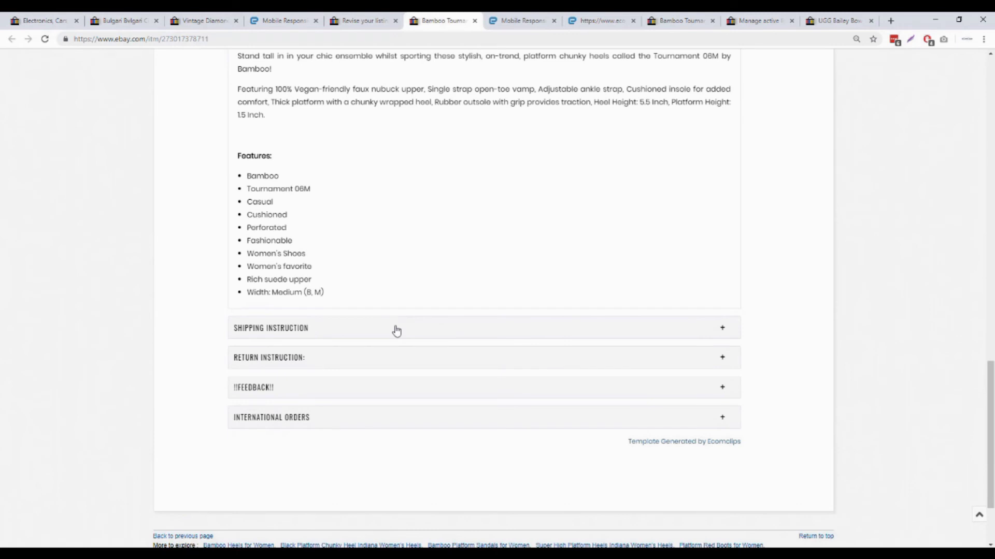
pyautogui.click(396, 328)
pyautogui.scroll(-1, 438, 300)
pyautogui.click(411, 382)
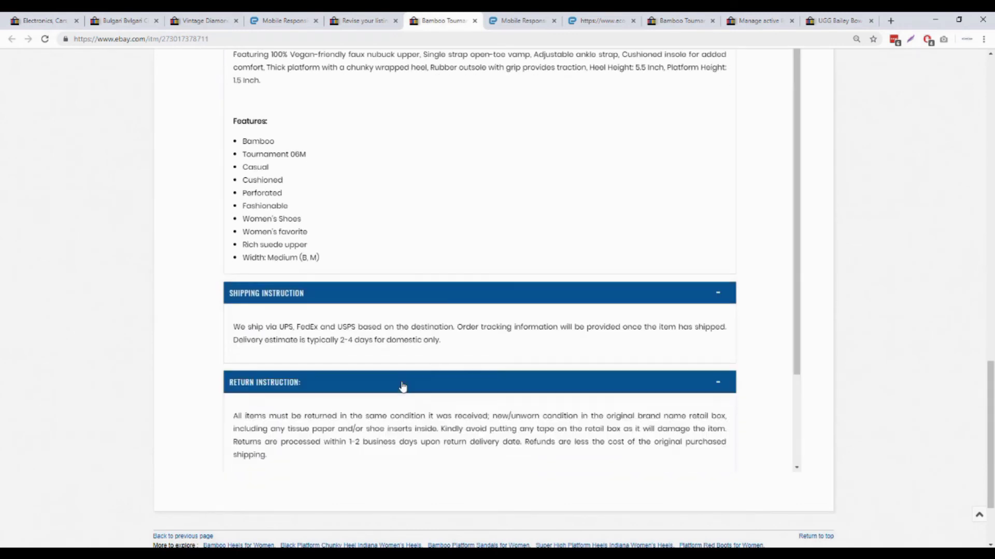
pyautogui.scroll(-2, 409, 394)
pyautogui.click(380, 413)
pyautogui.scroll(-1, 411, 348)
pyautogui.click(409, 375)
pyautogui.click(681, 20)
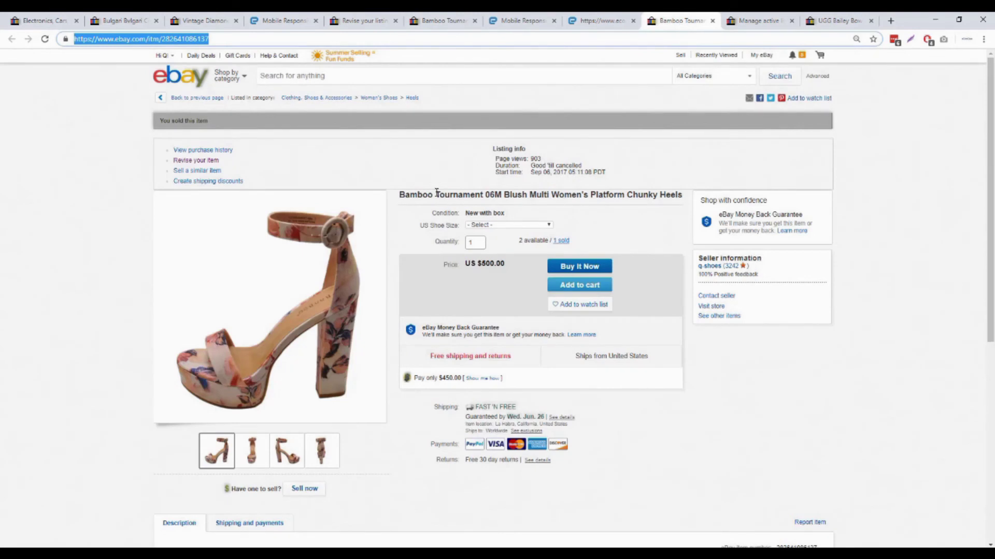
# Return to the generated Tacones Altos heels template and scroll back up to its top
pyautogui.scroll(-3, 321, 369)
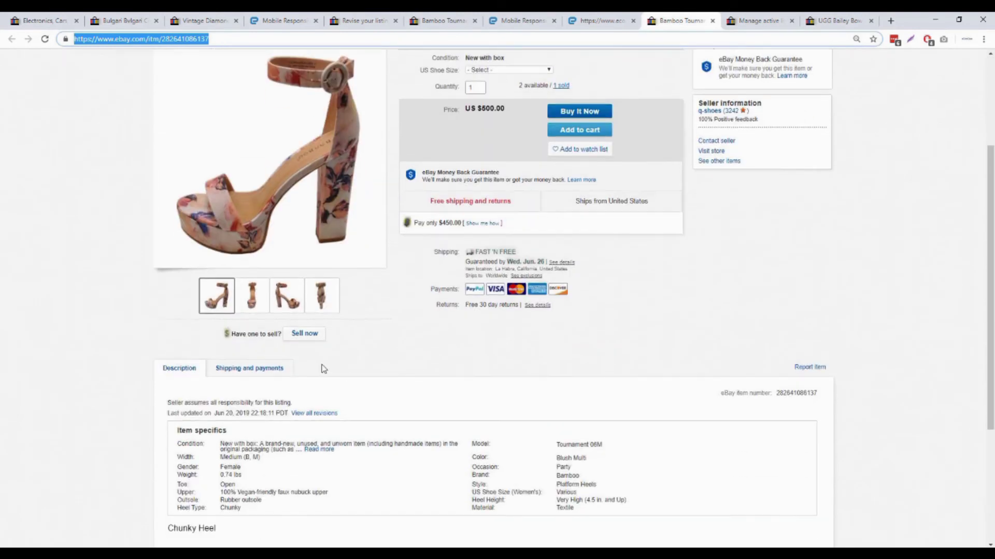
pyautogui.click(601, 21)
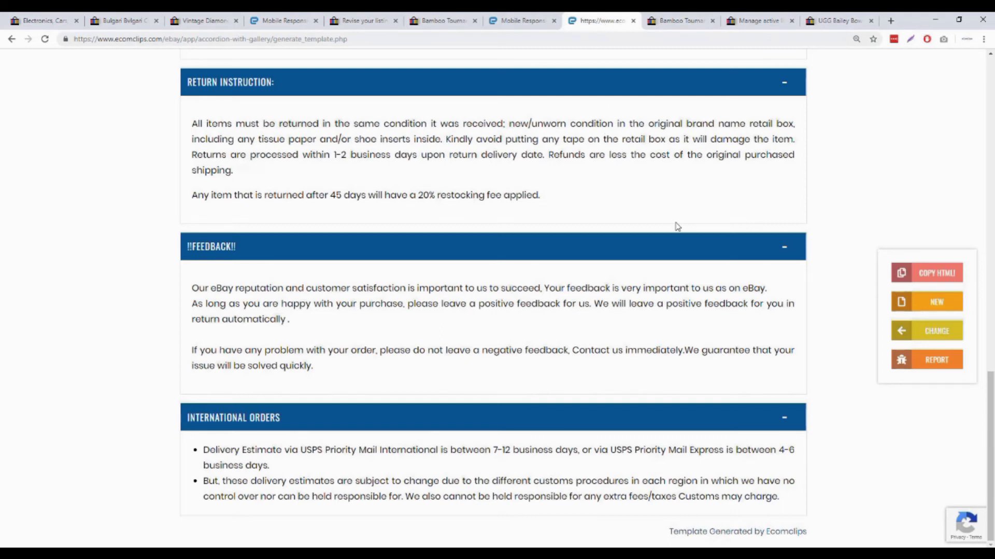
pyautogui.click(936, 334)
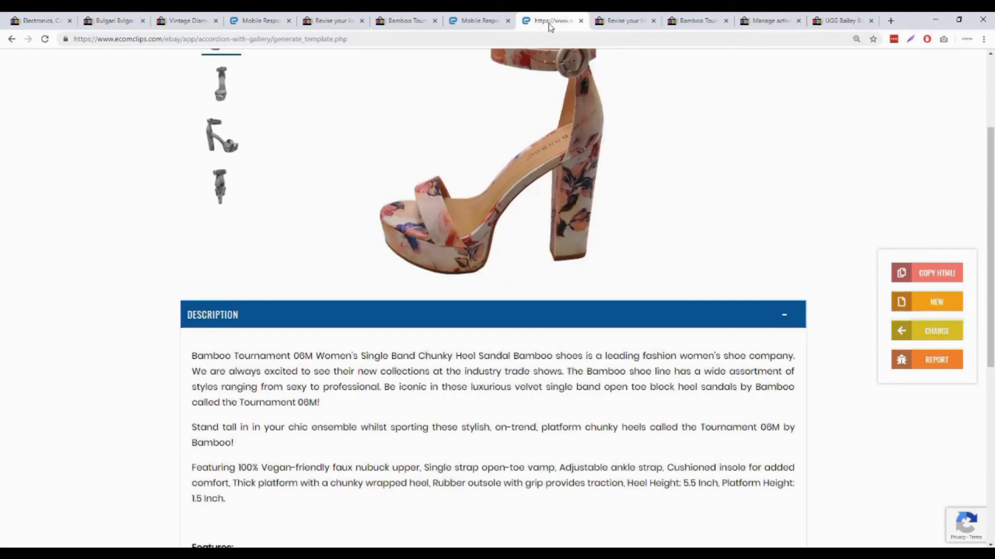
pyautogui.scroll(2, 562, 154)
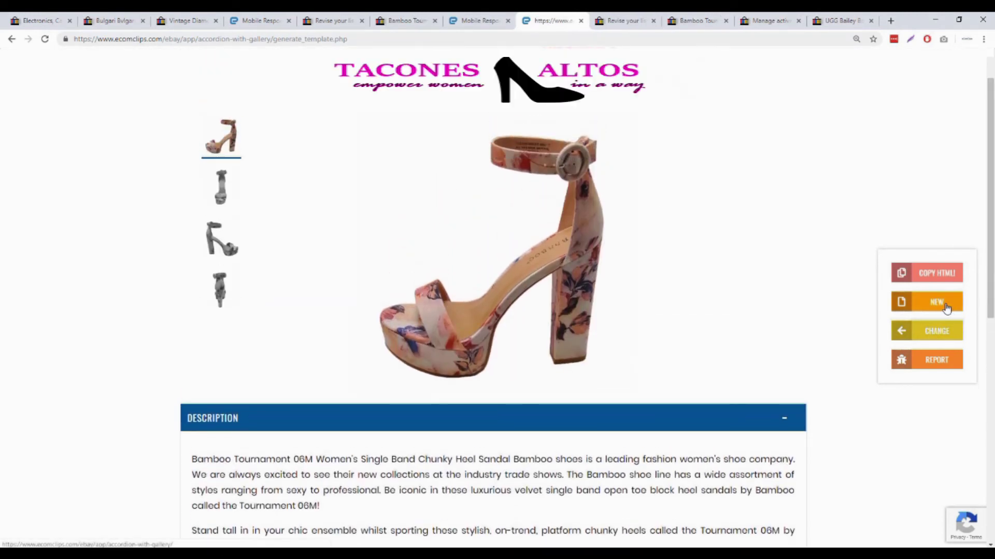
# Load a fresh, empty Accordion with Gallery form using NEW
pyautogui.click(939, 304)
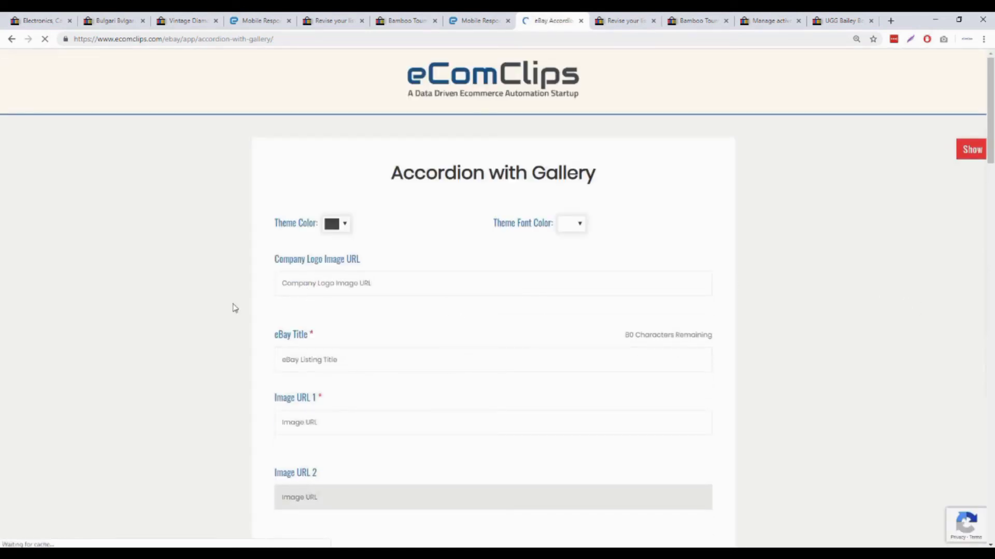